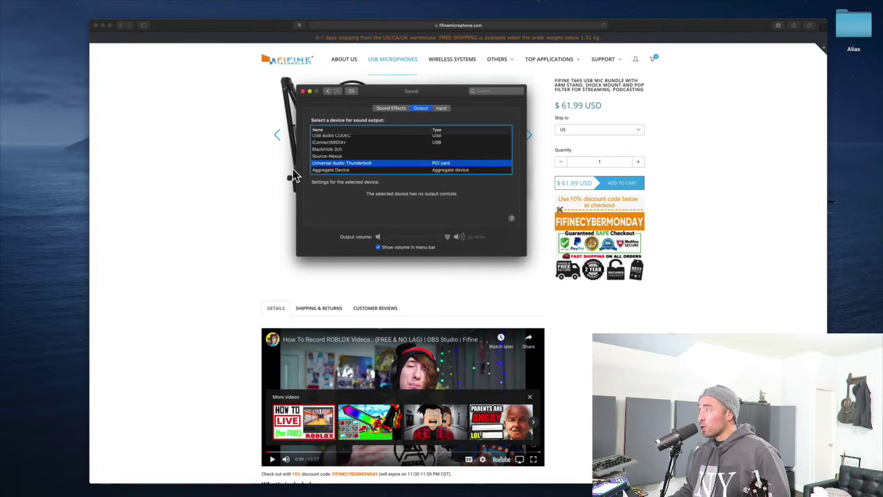
- Check the selected devices in the macOS sound output and input settings, and switch to Logic Pro to view its audio device preferences
left_click_drag(415, 94, 414, 92)
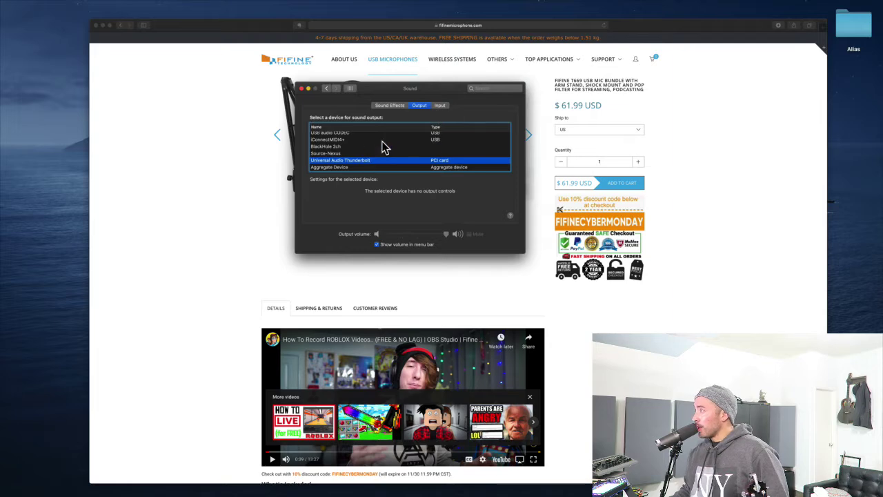
left_click(440, 107)
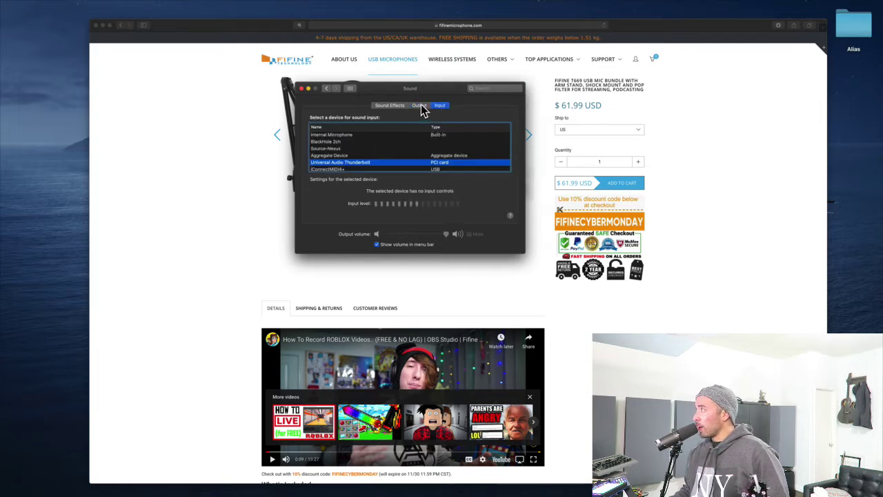
left_click(420, 106)
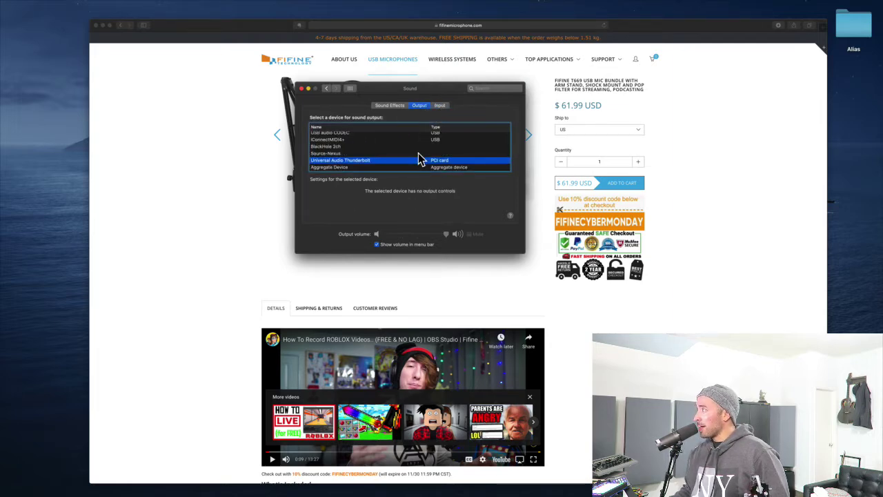
key("ctrl+Right")
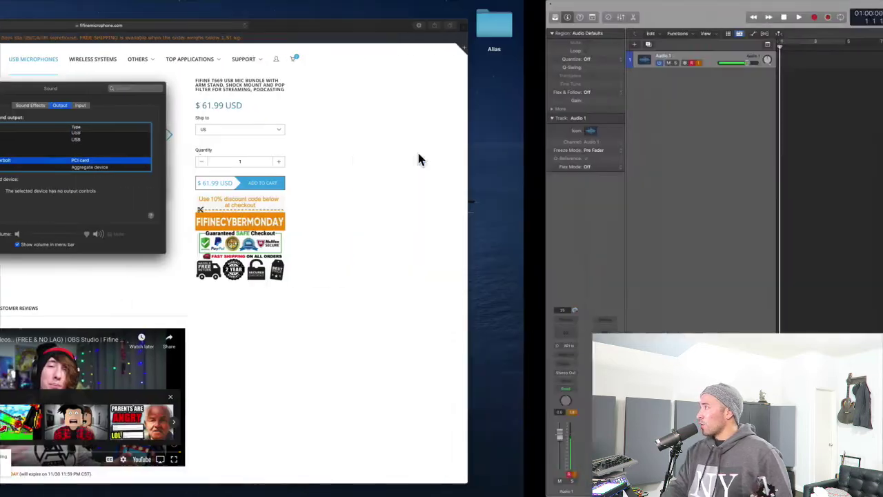
key("super+comma")
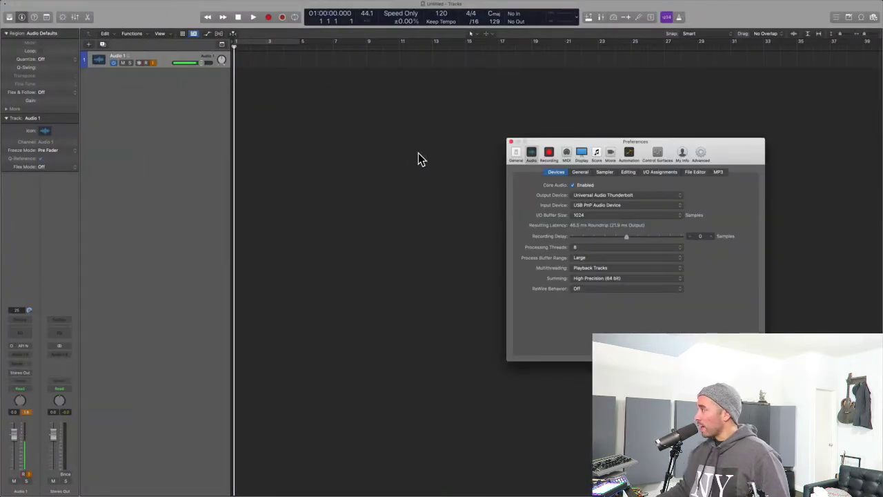
- Set the project's tempo mode to Adapt Project Tempo
left_click(168, 61)
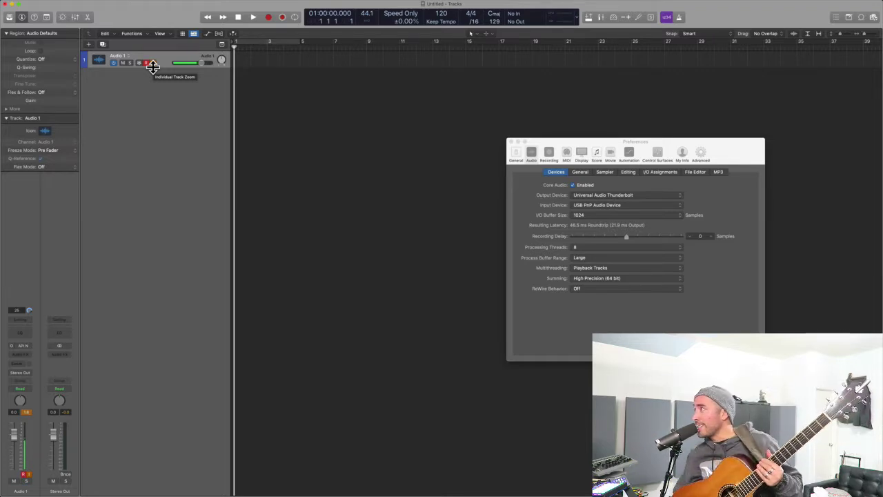
left_click(439, 22)
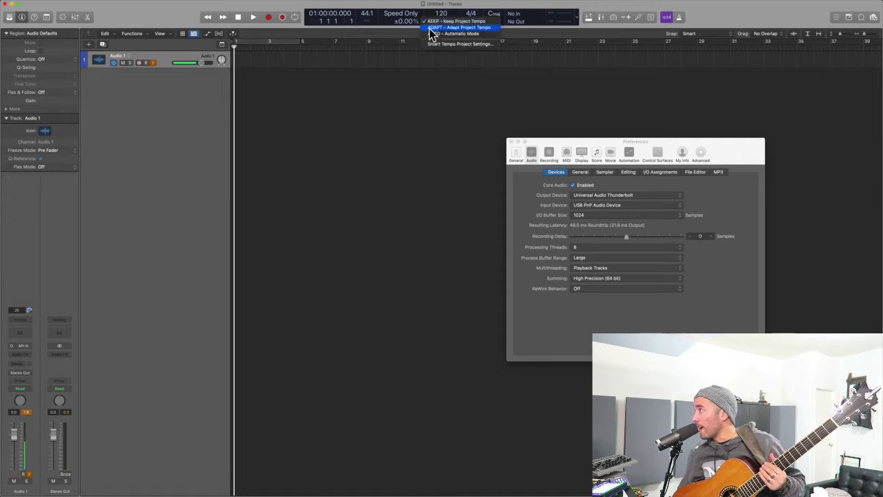
left_click(456, 27)
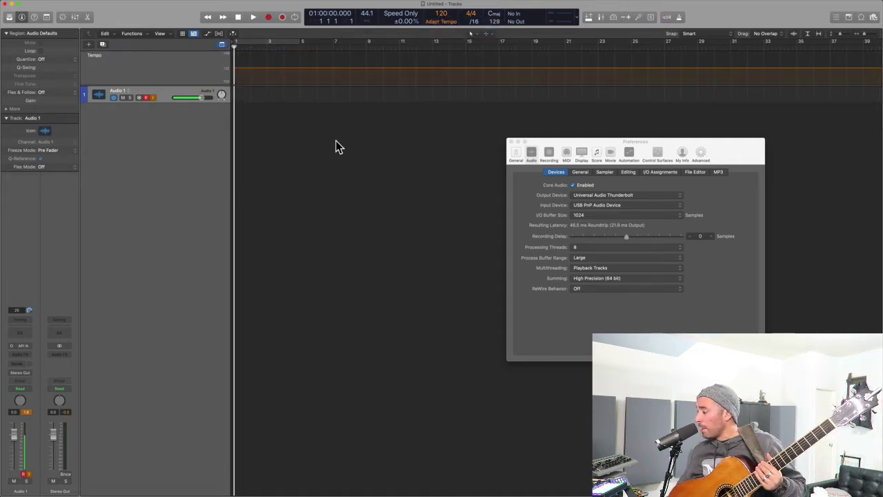
- Set the Flex & Follow default for new recordings to On in the project's Smart Tempo settings
key("alt+k")
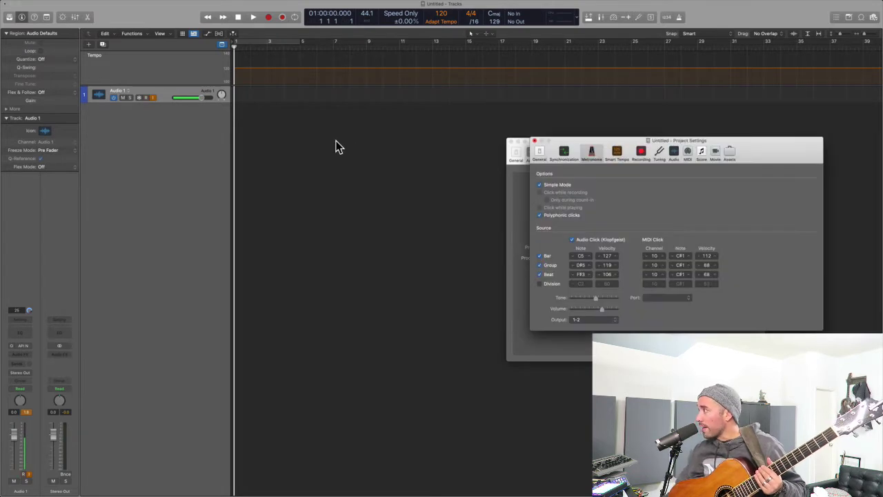
left_click_drag(759, 153, 368, 168)
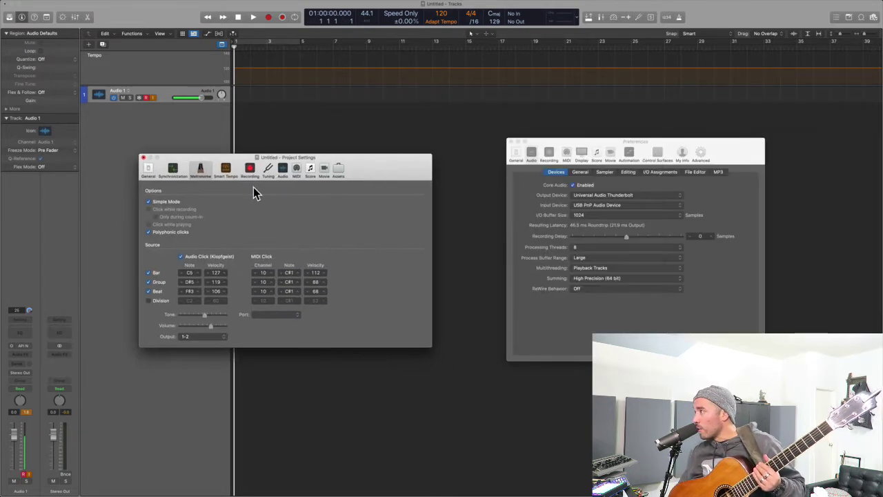
left_click(225, 171)
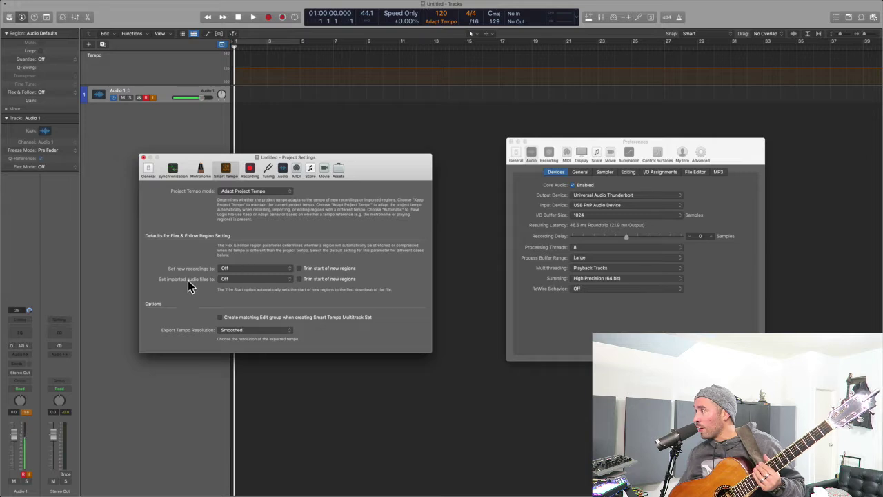
left_click(248, 268)
left_click(249, 280)
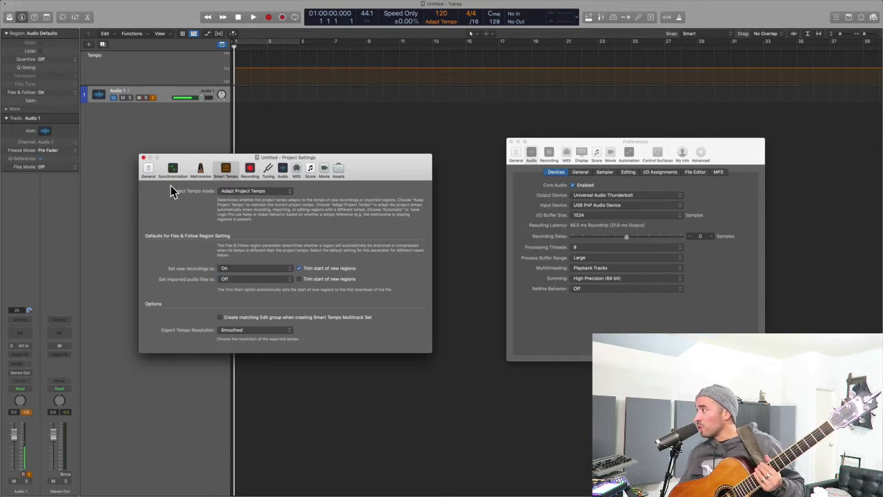
left_click(144, 157)
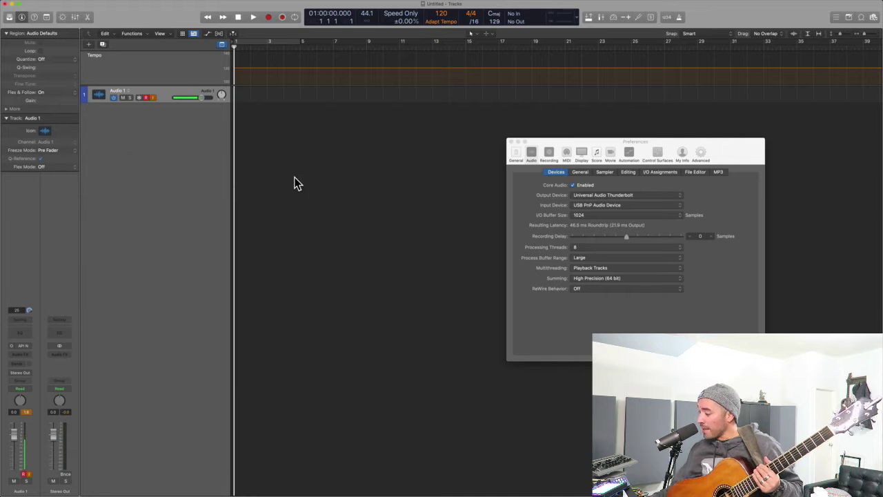
- Record a guitar take of about 53 seconds on the Audio 1 track and return the playhead to the project start
key("r")
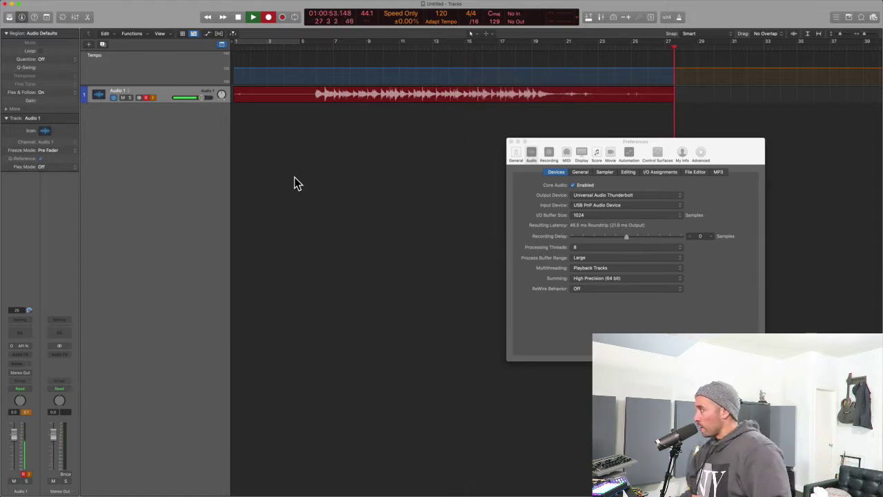
key("space")
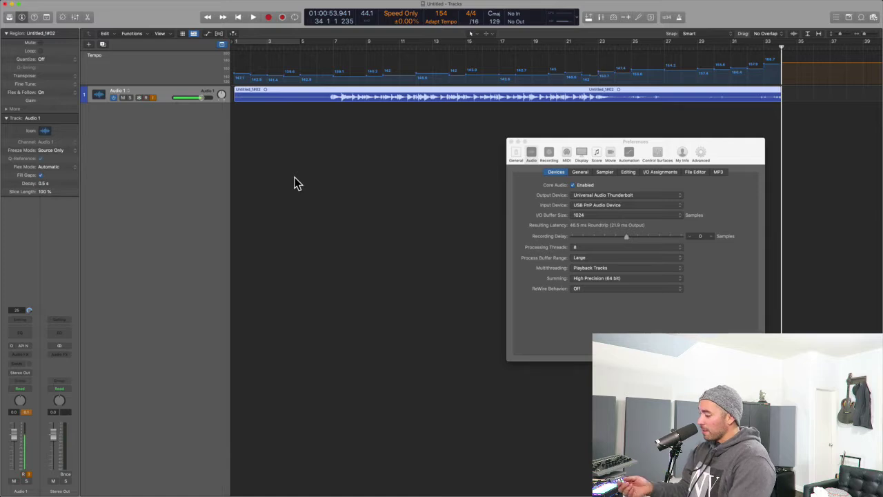
key("Return")
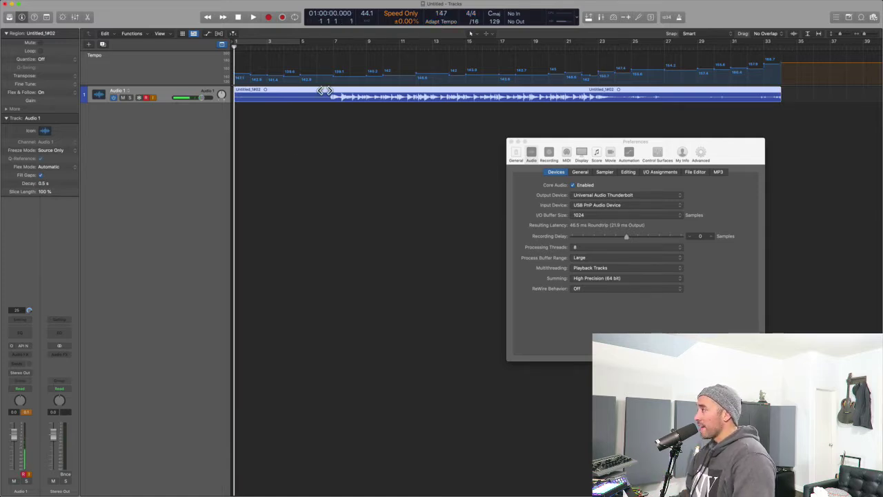
- Play the guitar recording from bar 6 and split its region at bar 15
left_click(325, 48)
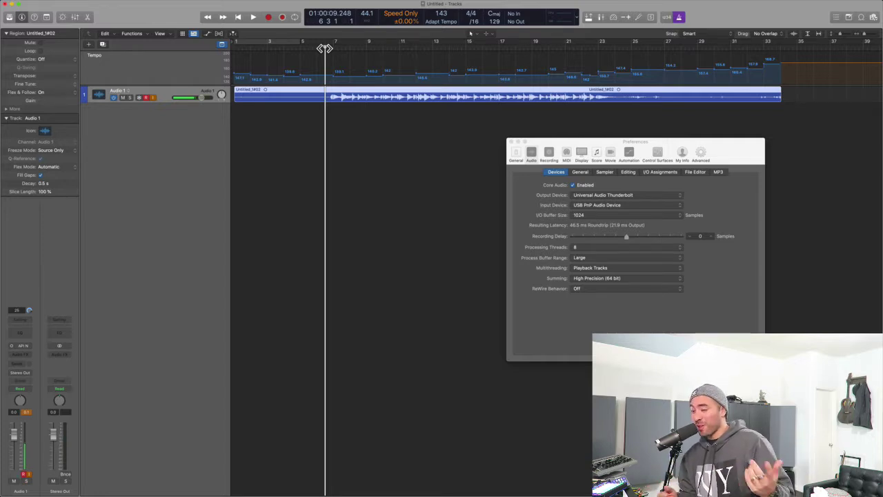
key("space")
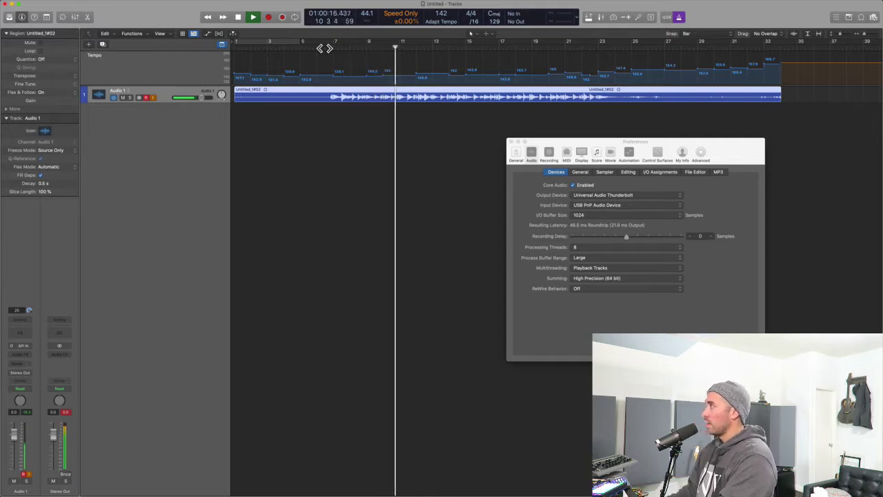
left_click(466, 94)
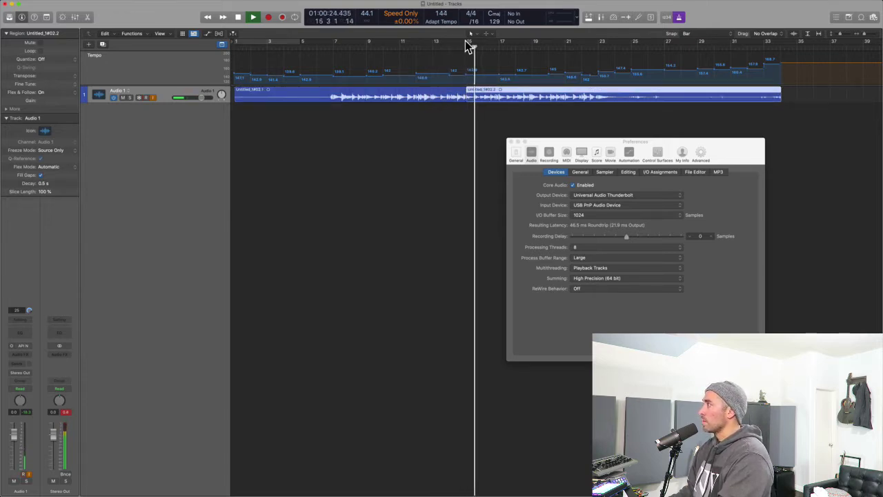
- Set a cycle range from bar 15 to bar 23, stop playback and close the audio preferences
left_click_drag(467, 41, 600, 47)
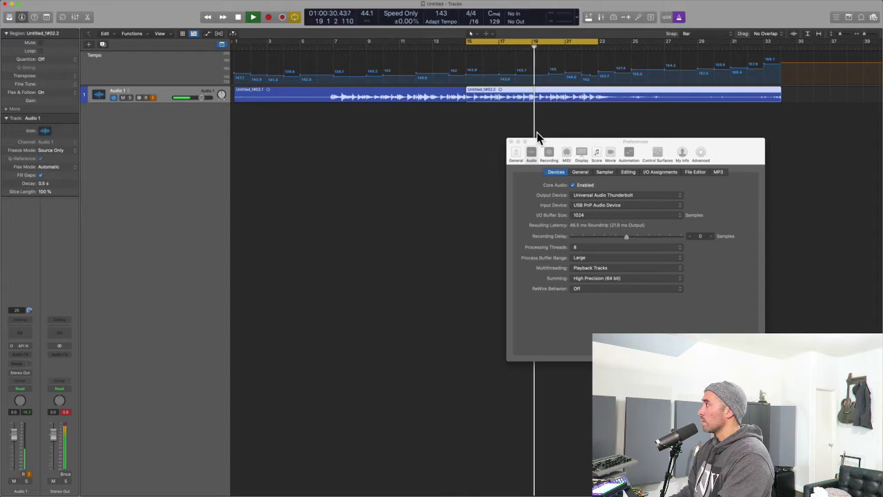
key("space")
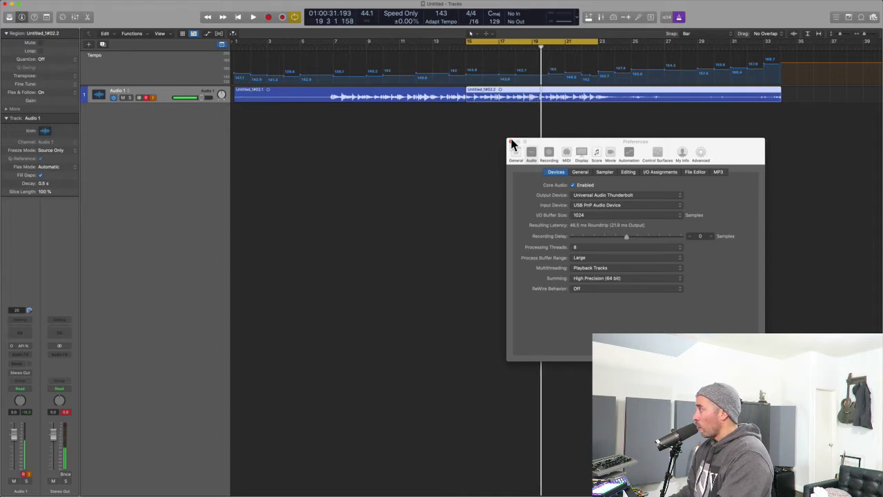
left_click(511, 142)
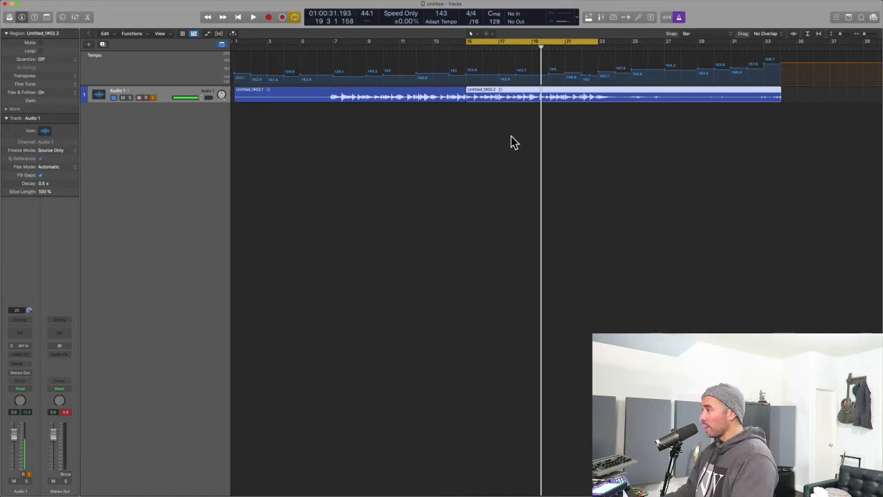
- Add a Compressor with the Vintage VCA model to Audio 1 and lower its threshold
left_click(26, 326)
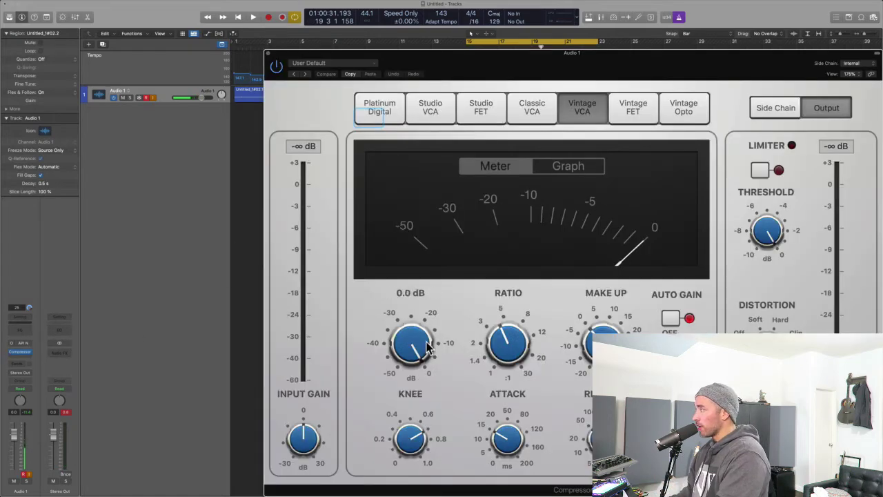
left_click_drag(412, 343, 439, 400)
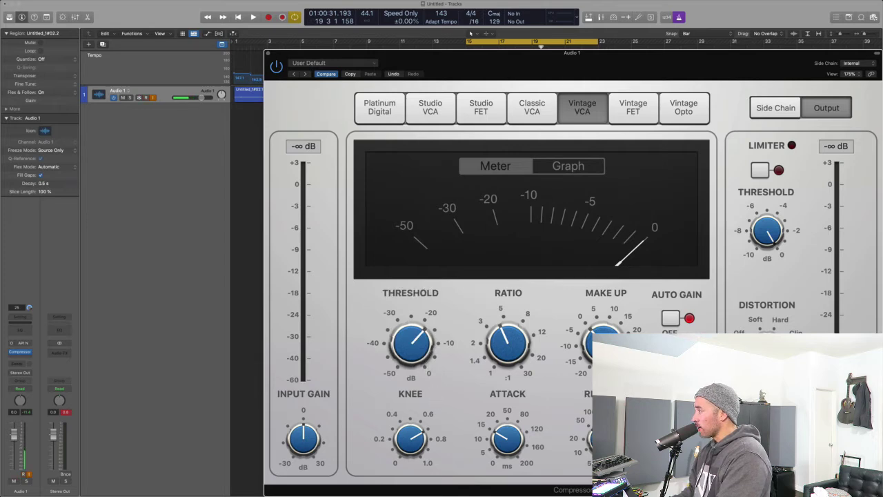
left_click(583, 111)
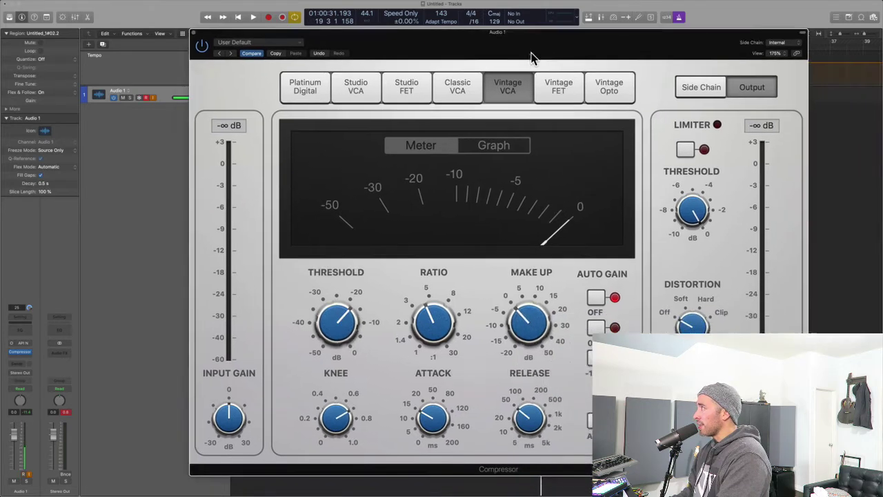
left_click_drag(529, 58, 526, 78)
- Switch the Compressor to its graph display, set the knee to 1.0 and audition the looped guitar
key("space")
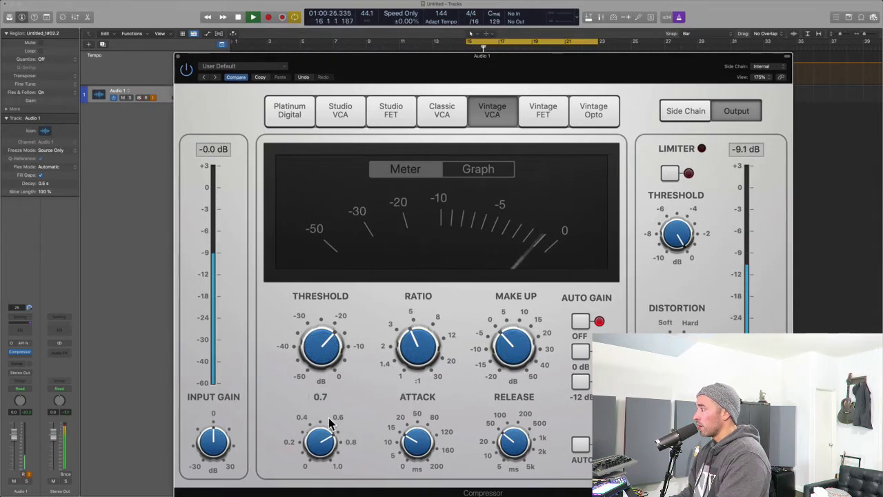
key("space")
left_click(467, 174)
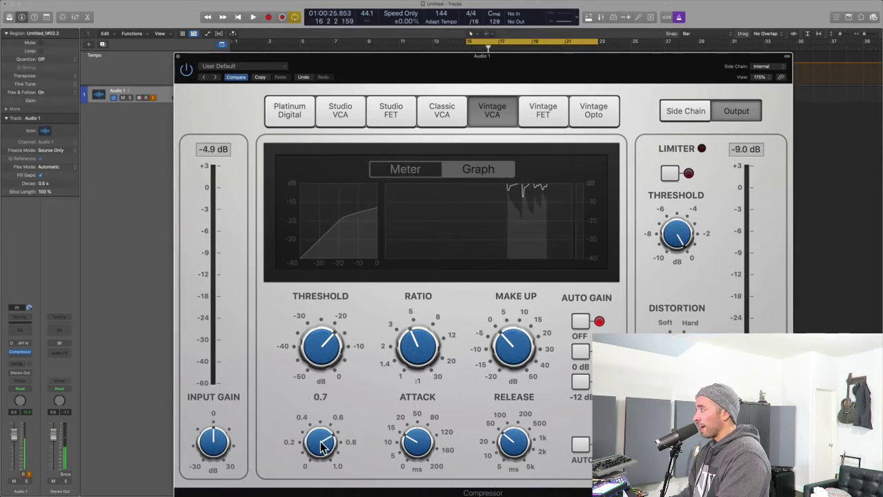
left_click_drag(321, 442, 309, 303)
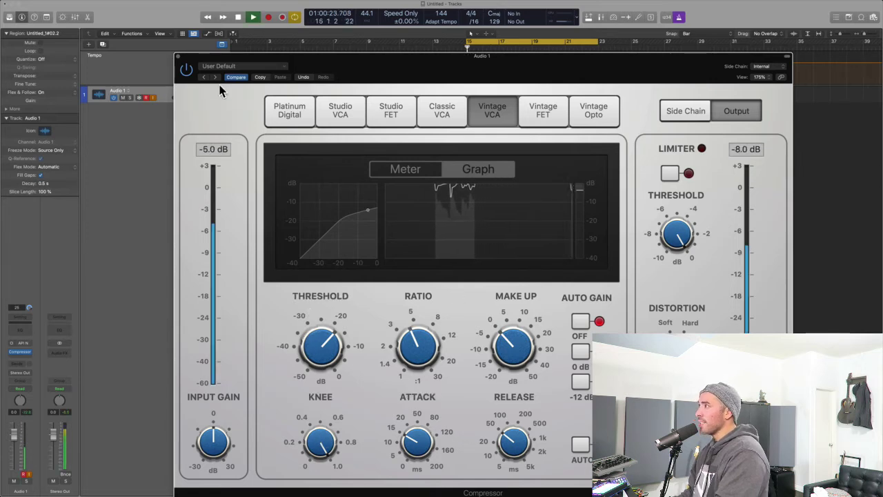
left_click(178, 56)
key("space")
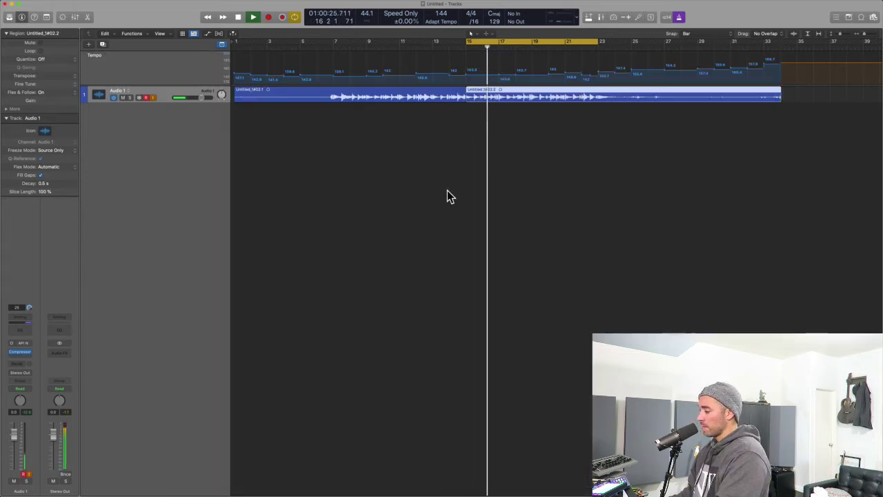
key("space")
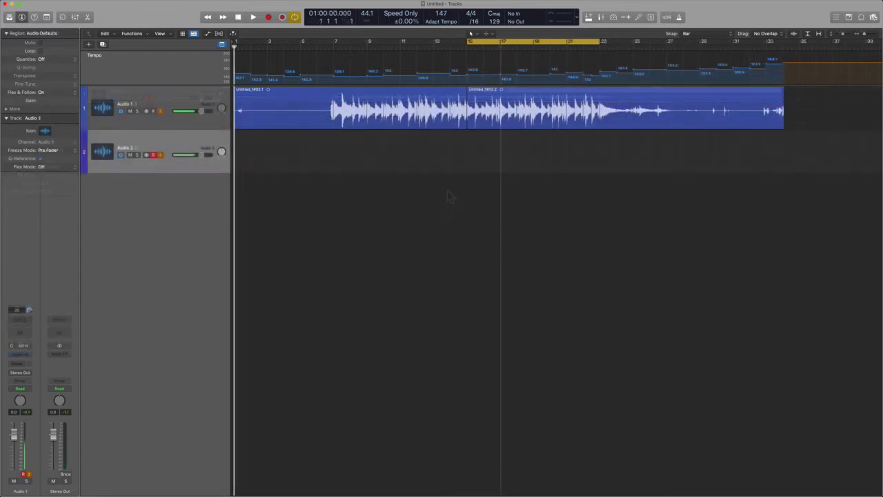
- Insert the mono Auto-Tune Artist plug-in from Antares on the Audio 2 track
left_click(24, 359)
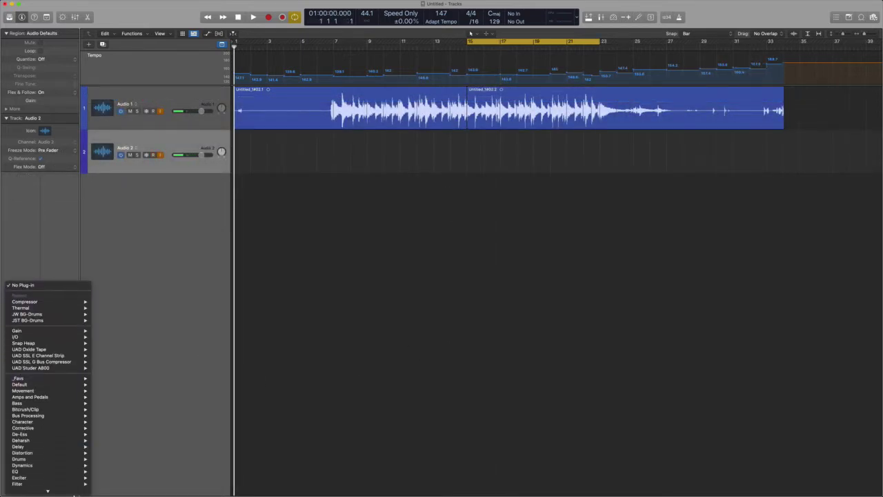
mouse_move(41, 484)
mouse_move(110, 25)
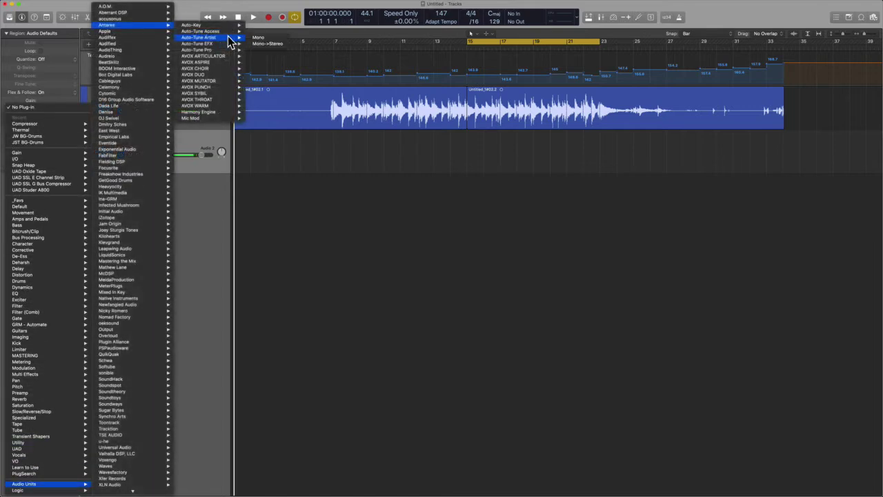
mouse_move(203, 37)
left_click(261, 38)
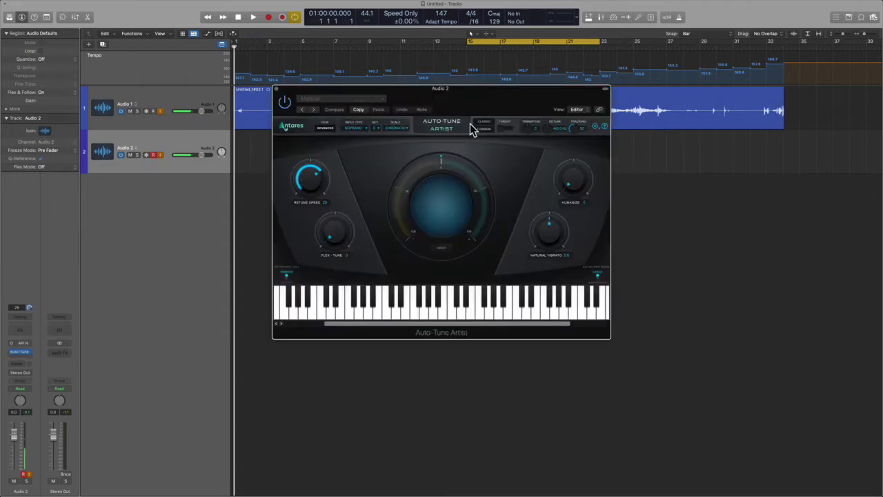
left_click_drag(473, 90, 463, 131)
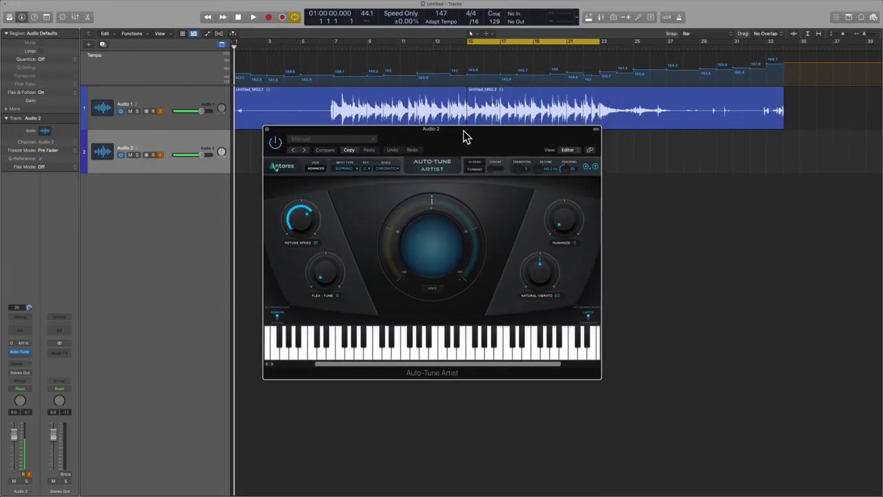
- Set Auto-Tune Artist on Audio 2 to the key of E, the Major scale and the Alto/Tenor input type
left_click(367, 169)
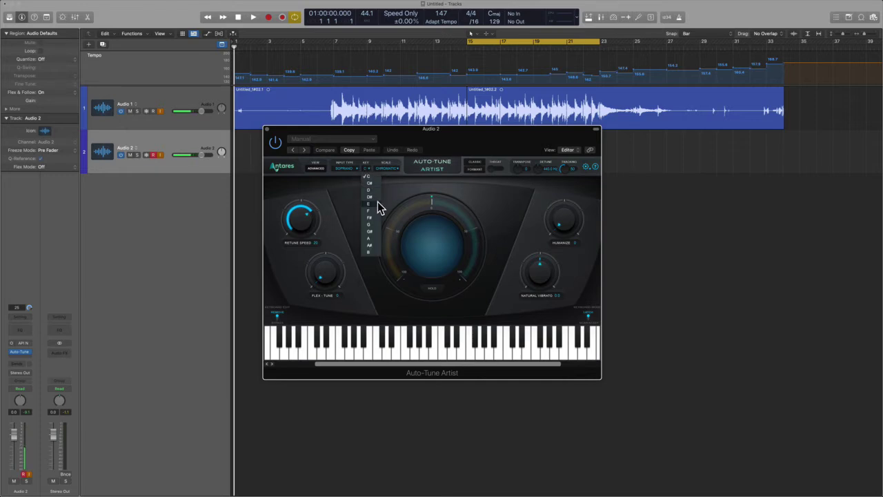
left_click(378, 204)
left_click(393, 170)
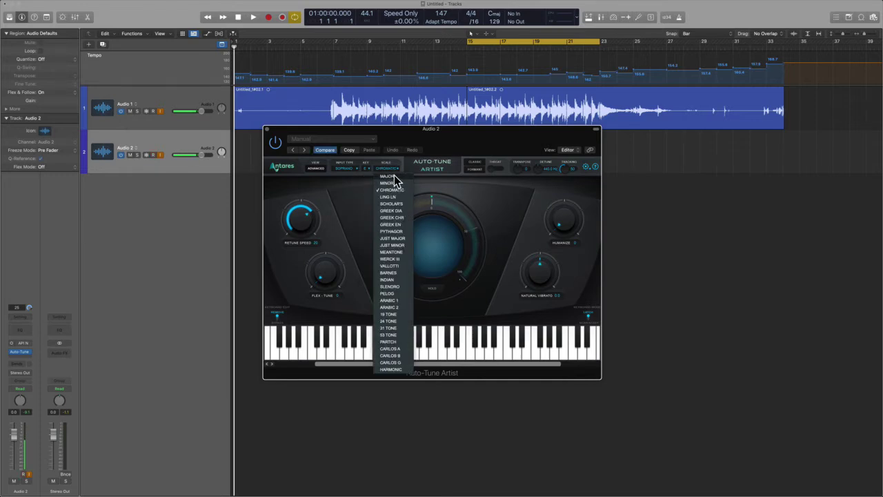
left_click(392, 177)
left_click(347, 168)
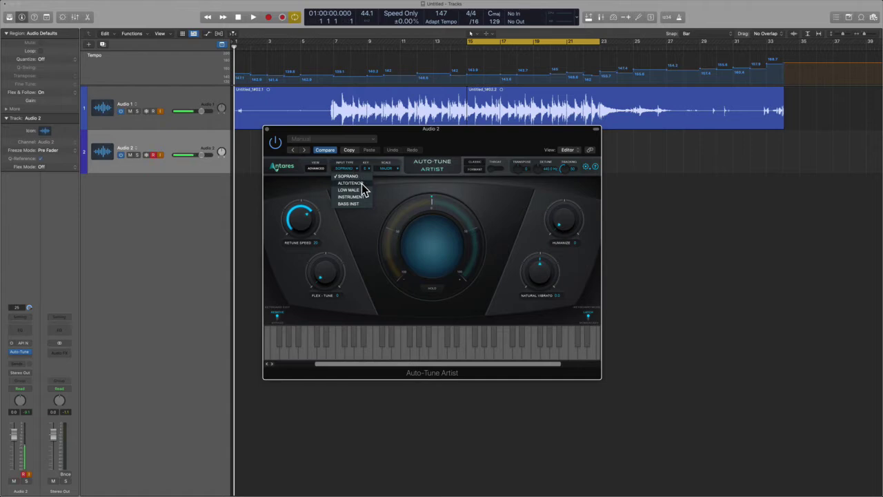
left_click(350, 183)
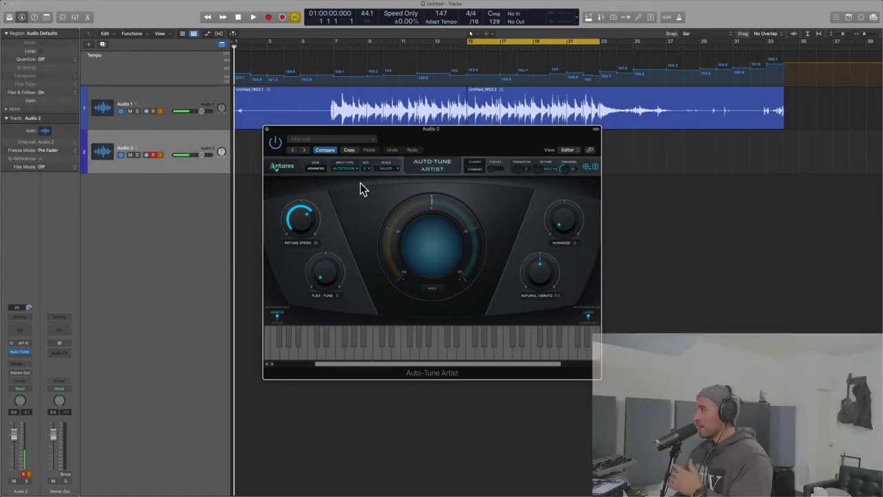
- Record several looped vocal takes on Audio 2 within the cycle range, with the plug-in window out of the way, and stop playback
left_click_drag(490, 140, 599, 256)
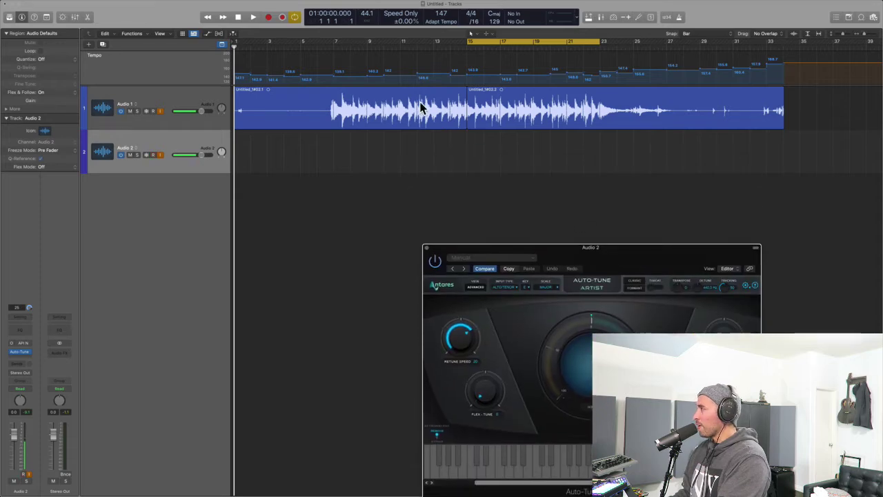
key("r")
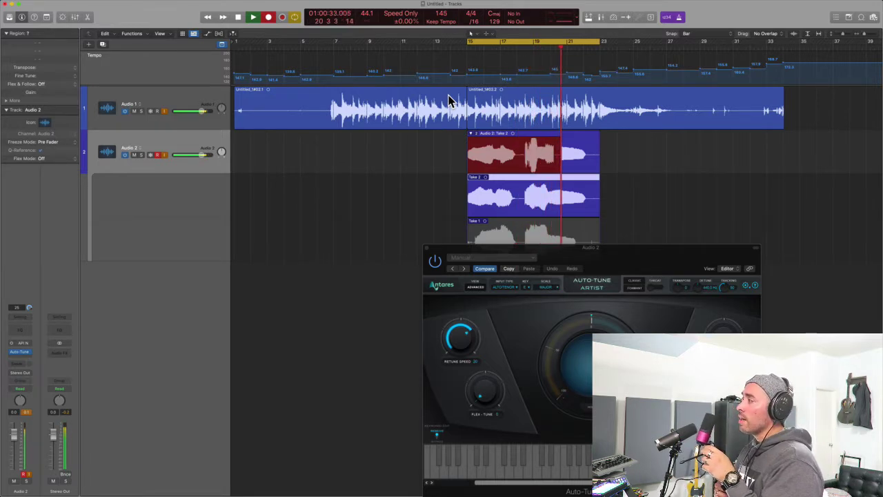
key("space")
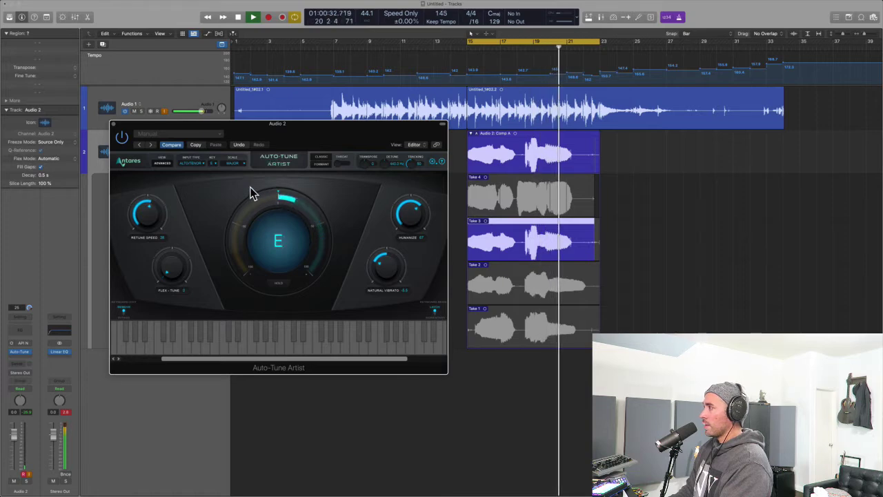
key("space")
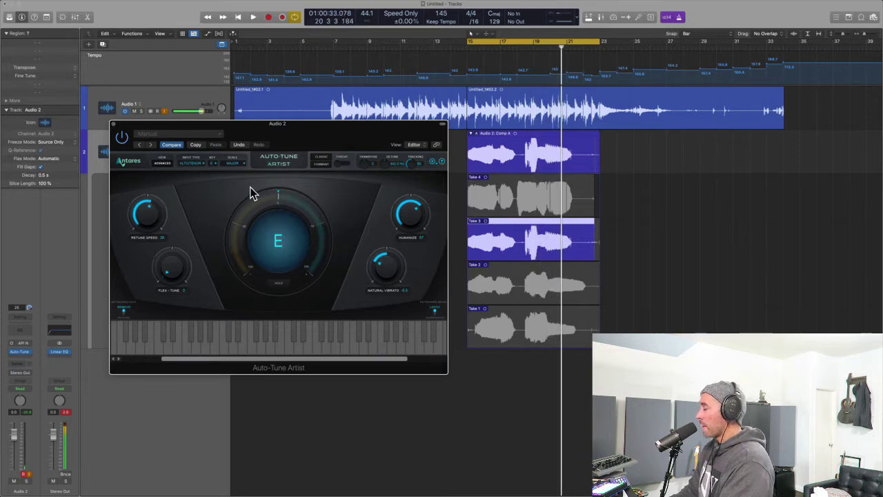
- Replace Auto-Tune Artist on Audio 2 with the mono Auto-Tune EFX plug-in from Antares
left_click(28, 354)
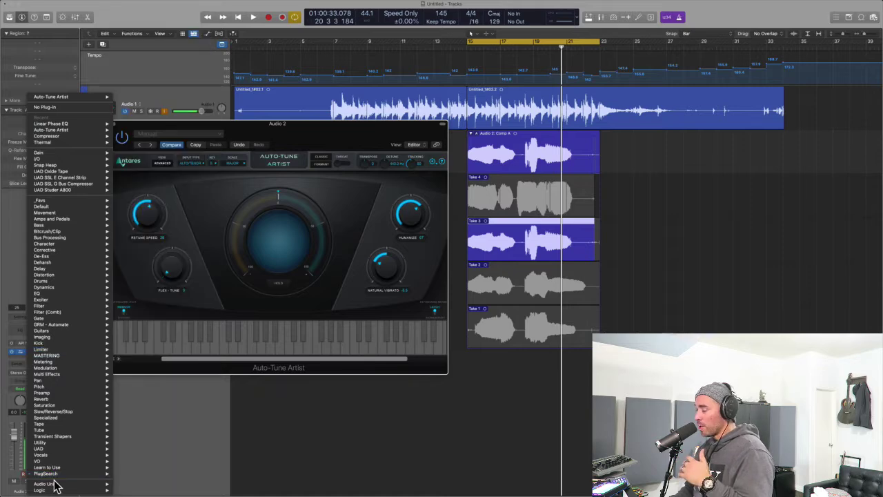
mouse_move(55, 488)
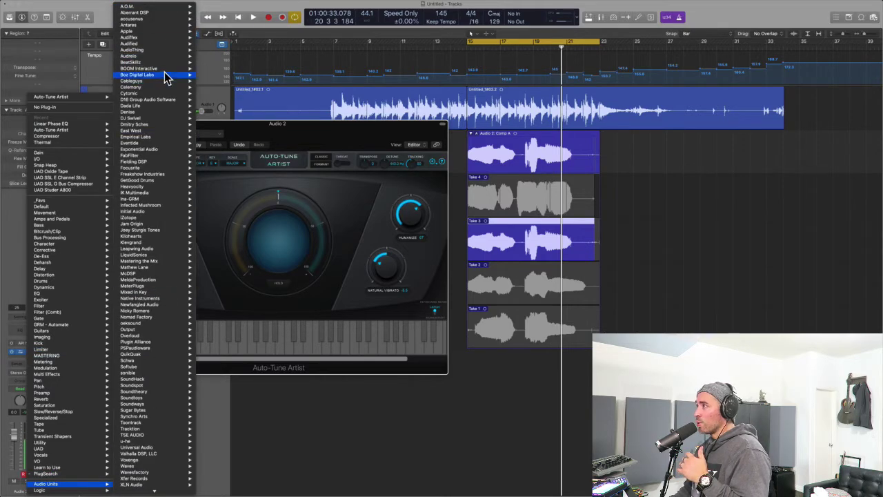
mouse_move(166, 38)
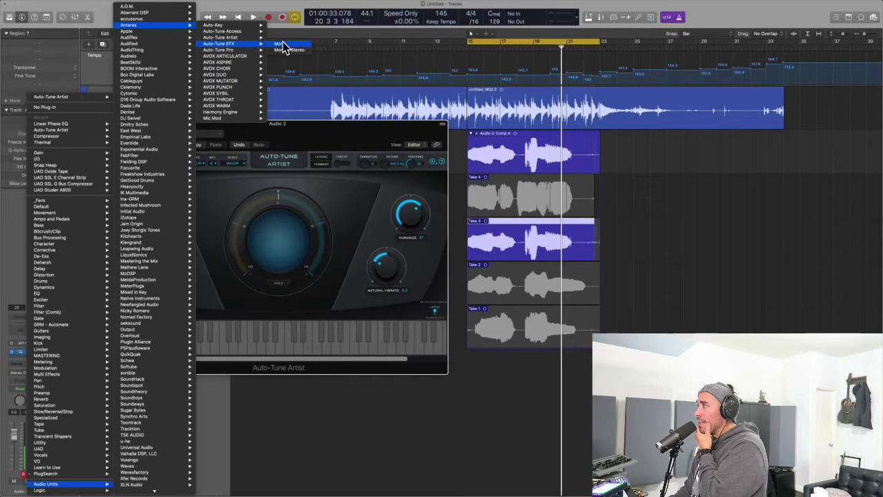
left_click(282, 44)
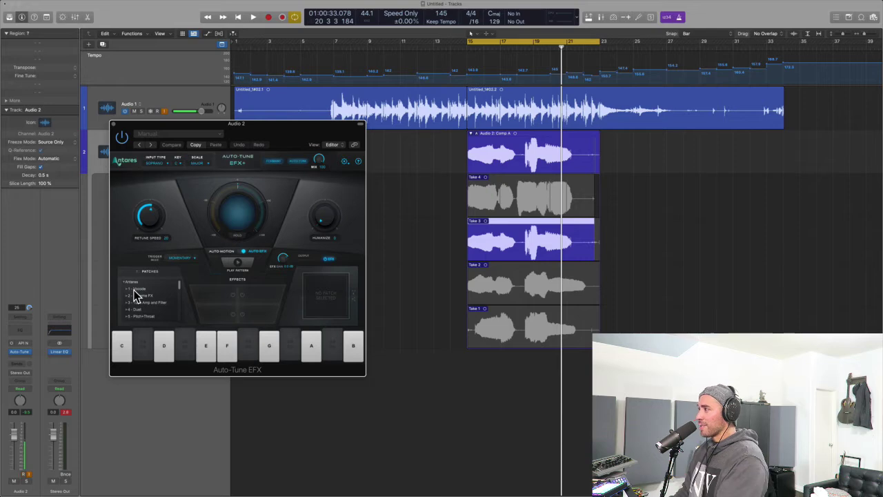
- Load the Bright Vocoder patch with Alto/Tenor input in E Major and audition it on the looped vocal
left_click(136, 295)
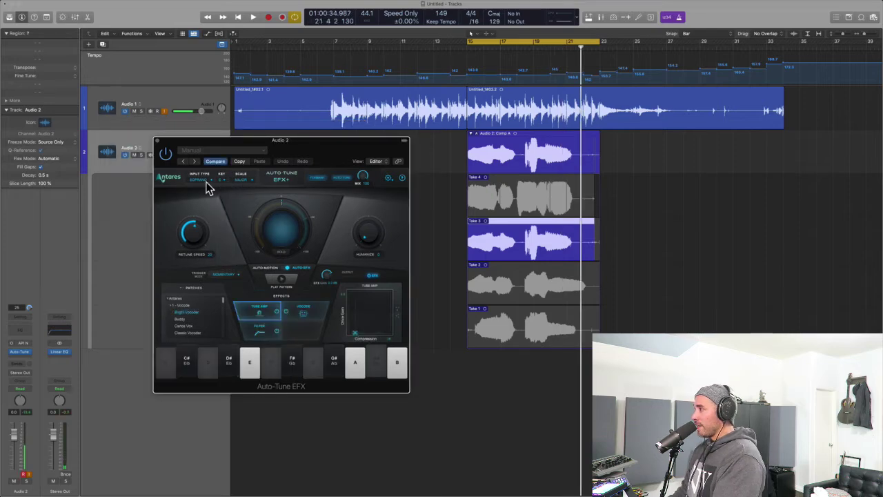
left_click_drag(321, 143, 354, 151)
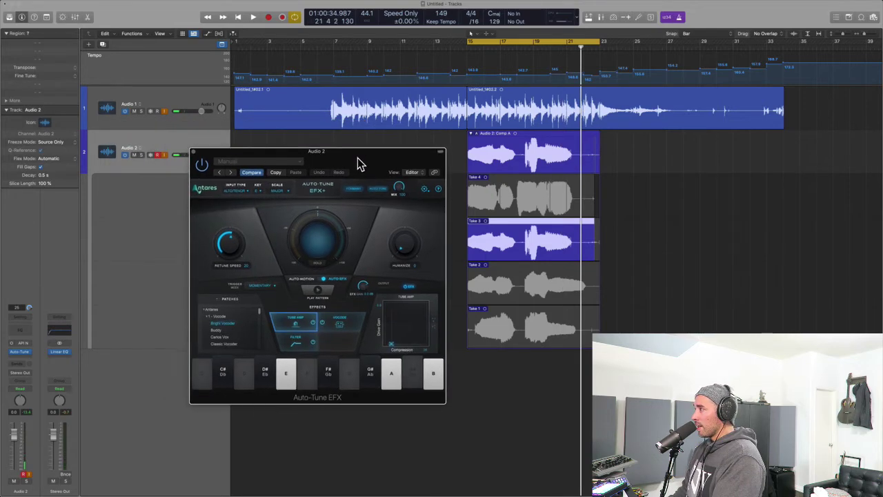
key("space")
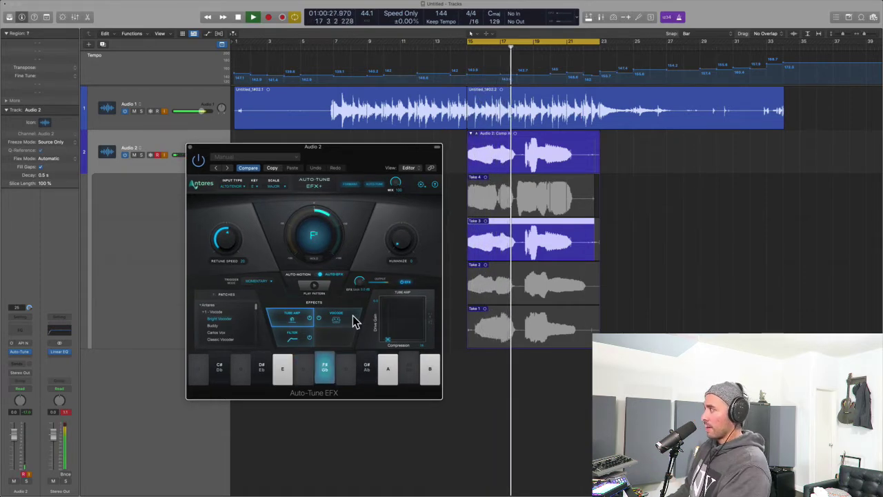
left_click_drag(358, 162, 347, 156)
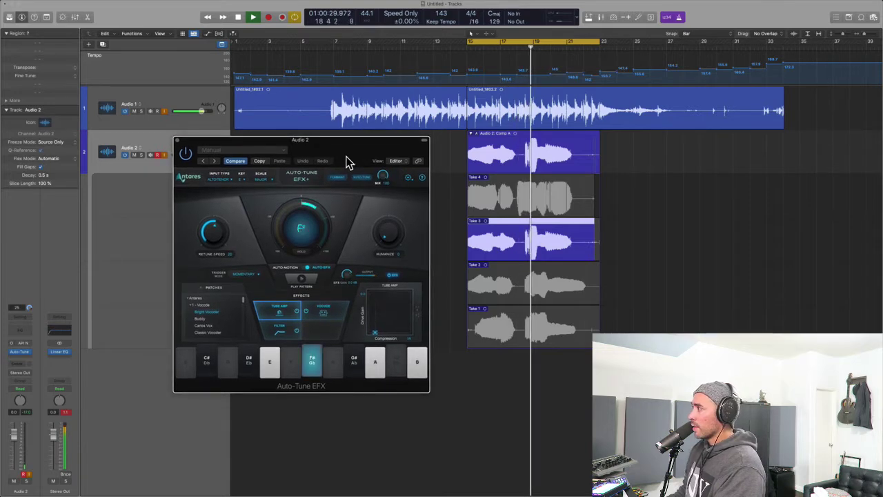
- Audition the Carlos Vox and Classic Vocoder patches, followed by a doubling patch from the Duet category
left_click(218, 325)
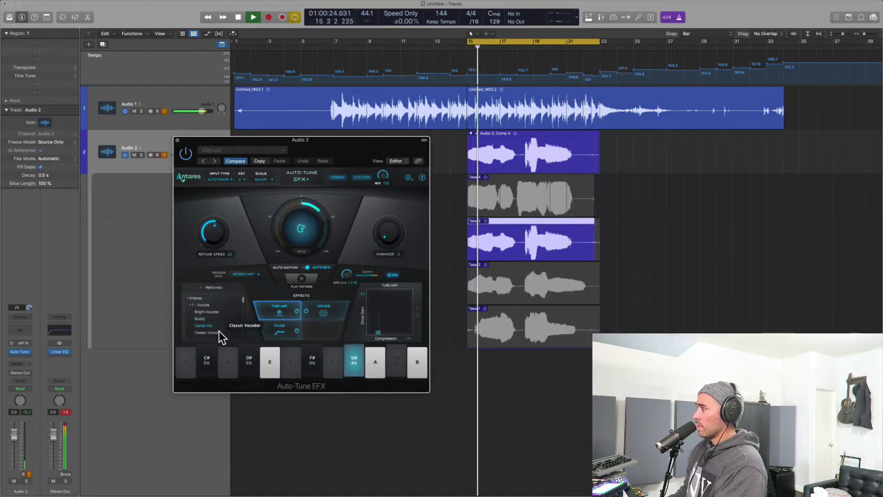
left_click(219, 331)
left_click(219, 332)
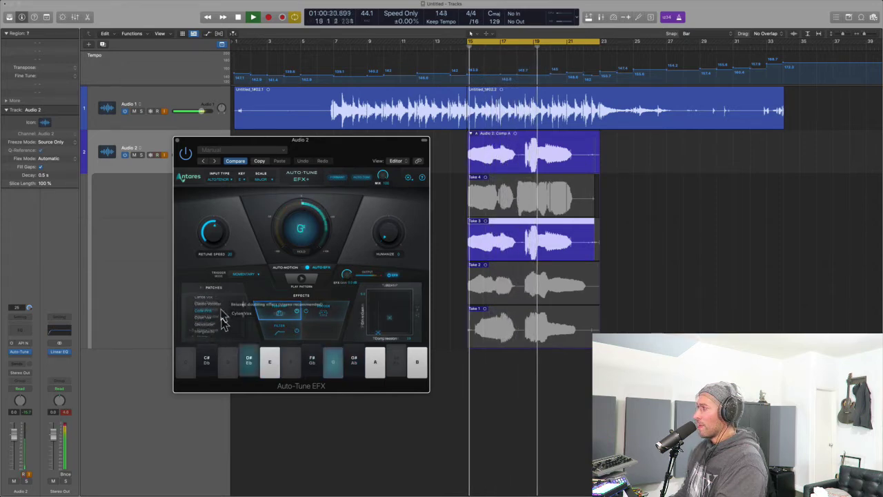
left_click(221, 317)
scroll(221, 309, "up", 2)
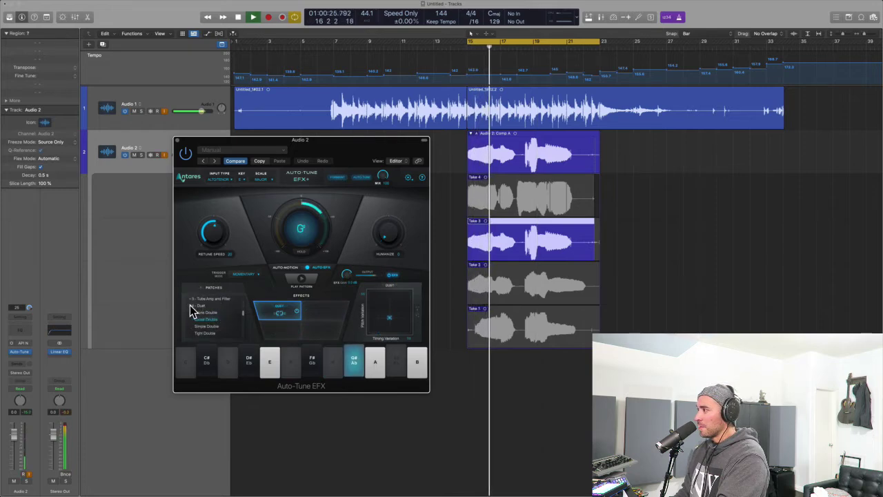
- Slow the retune speed and audition the Maj 3rd Up patch from the Pitch+Throat category
left_click(191, 306)
left_click_drag(211, 233, 215, 256)
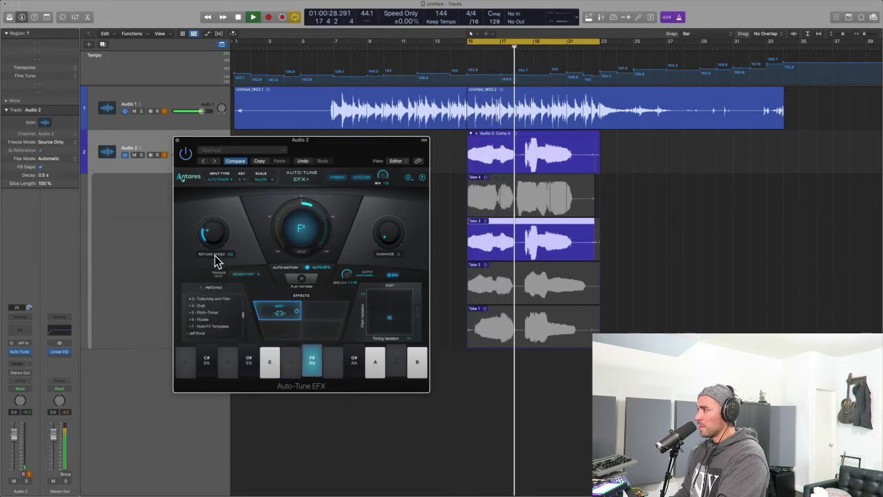
left_click(192, 312)
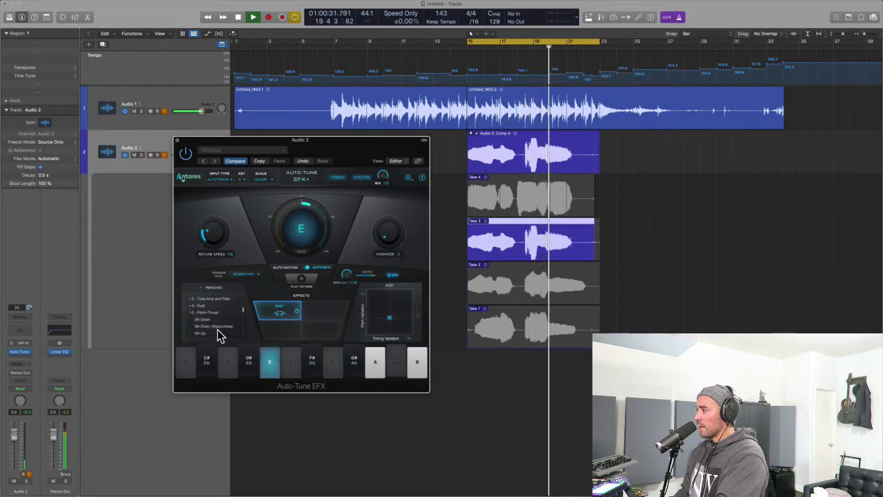
key("space")
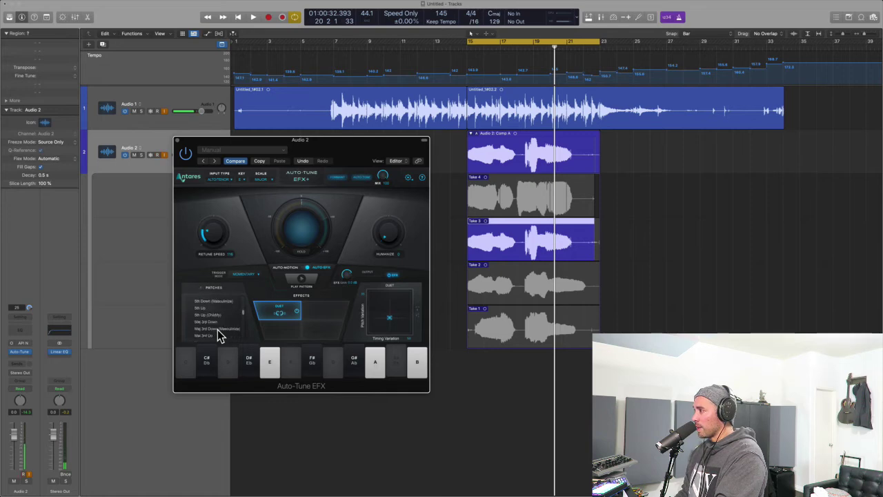
key("space")
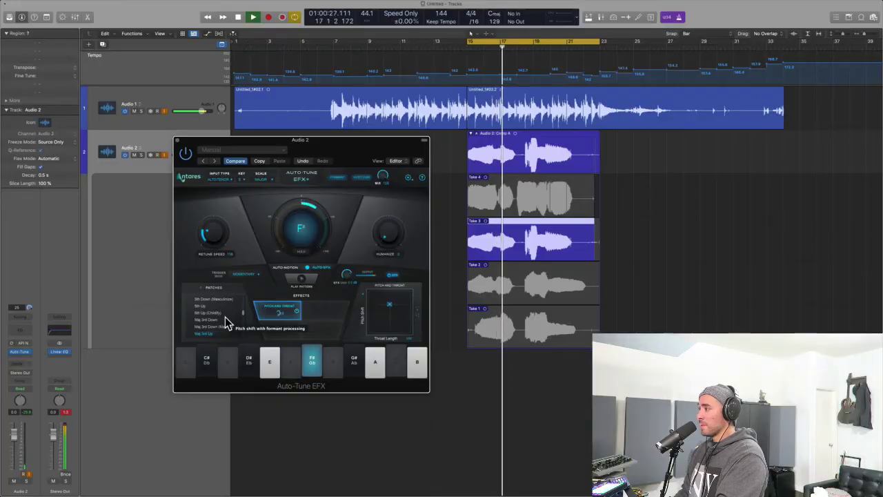
- Audition the Octave Down (Masculinize) patch on the looped vocal
scroll(226, 323, "down", 3)
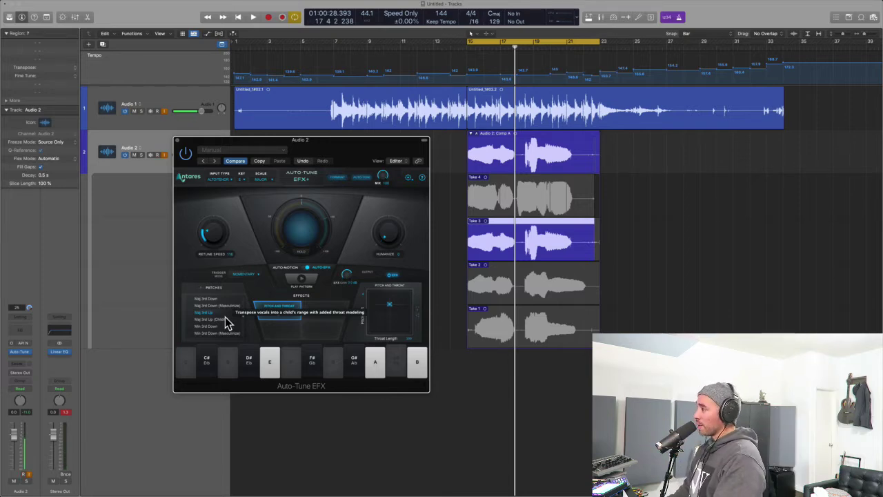
scroll(228, 330, "down", 2)
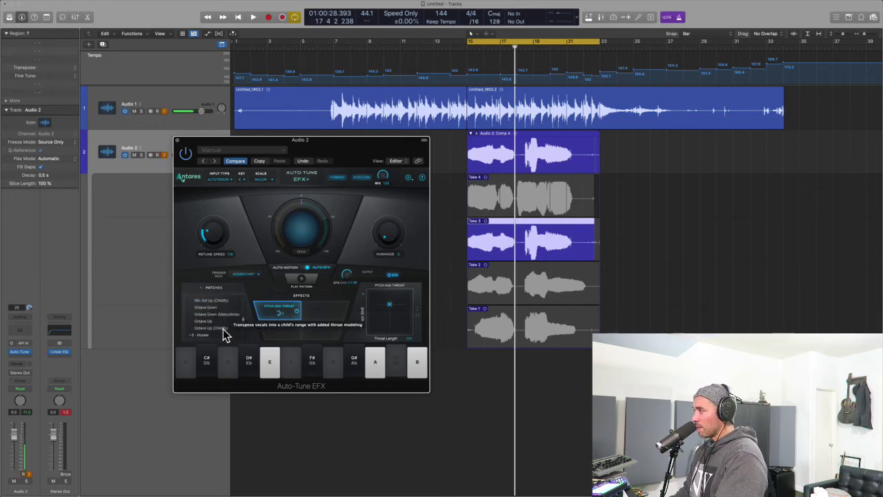
key("space")
left_click(223, 316)
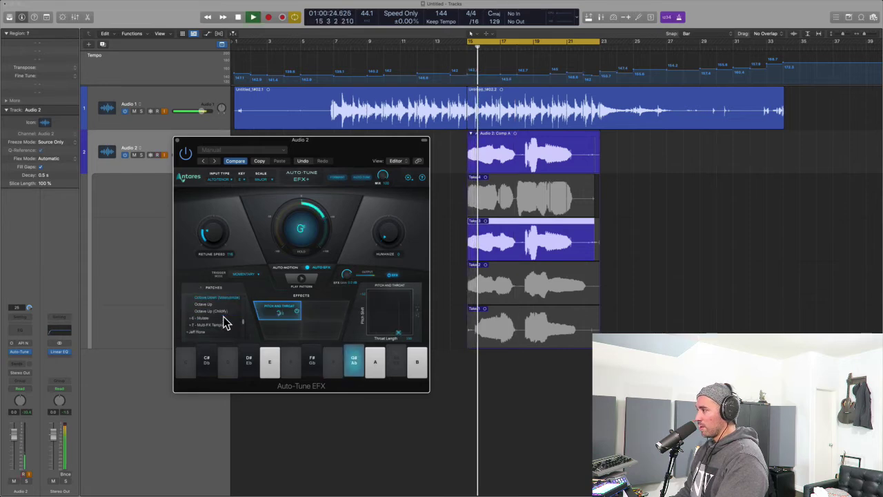
- Open the first artist patch folder below the Antares categories and audition Box Lead and Breath Lead
scroll(224, 317, "down", 3)
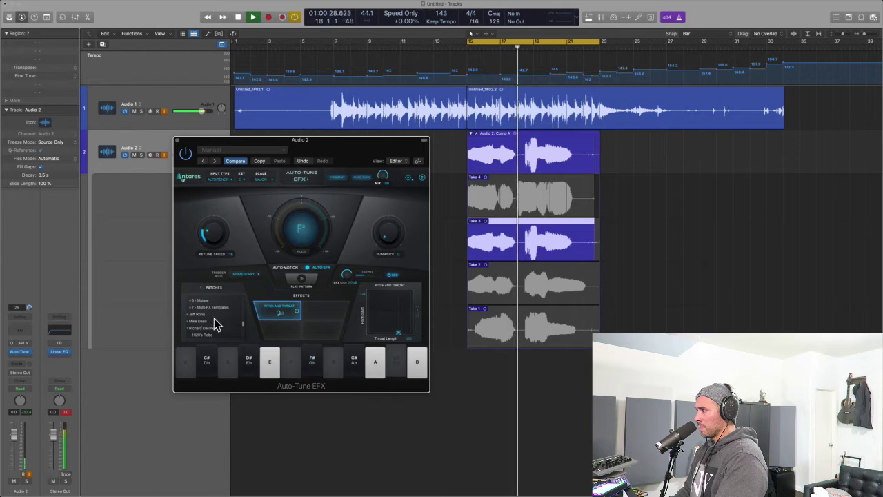
scroll(214, 321, "down", 2)
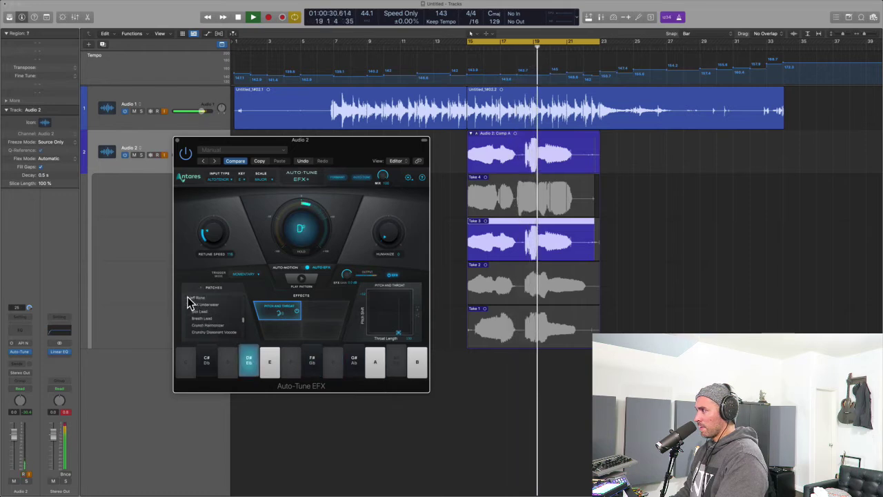
left_click(207, 298)
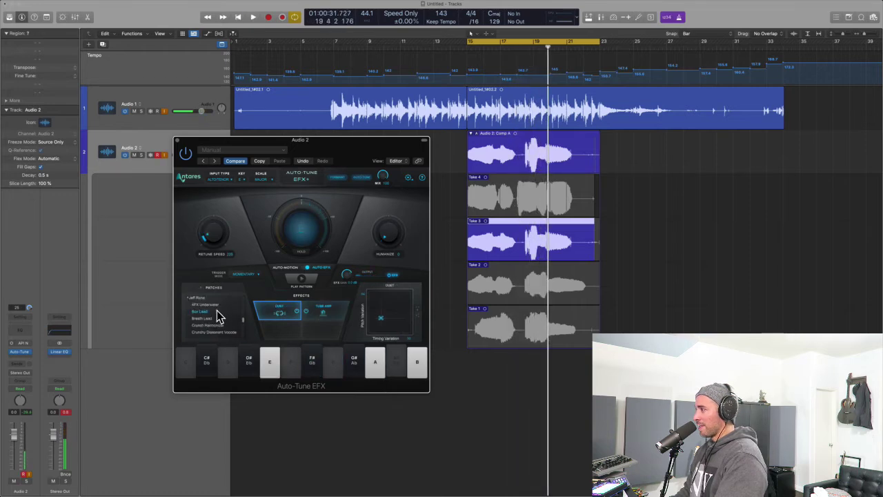
key("space")
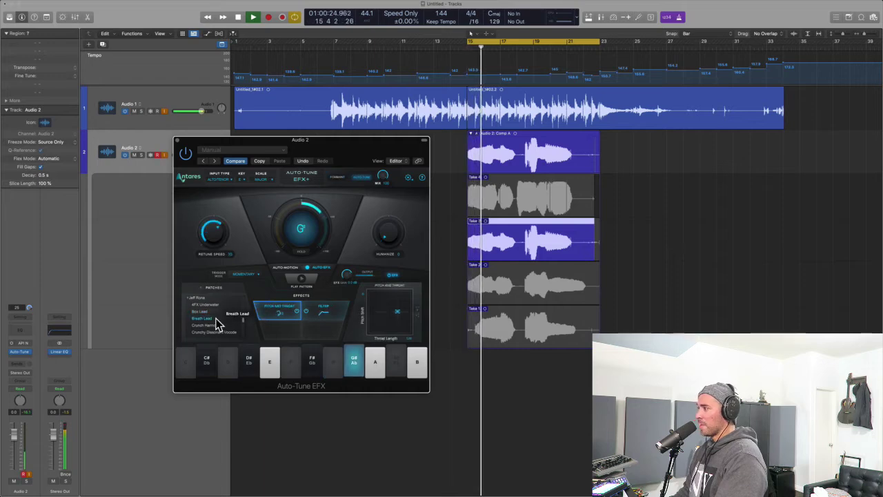
left_click(217, 318)
- Audition further artist patches, including Phone It In Duet, RaspBot and Shimmer, and load Wide Fuzz Lead
scroll(216, 318, "down", 1)
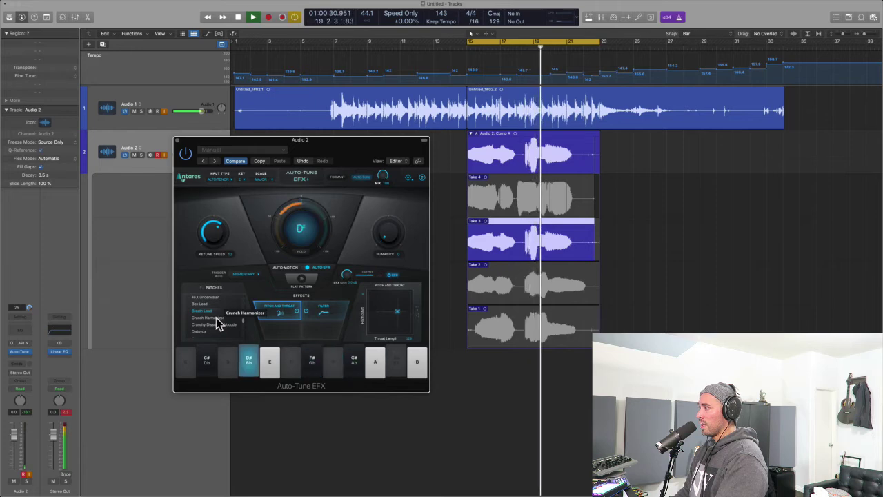
left_click(217, 319)
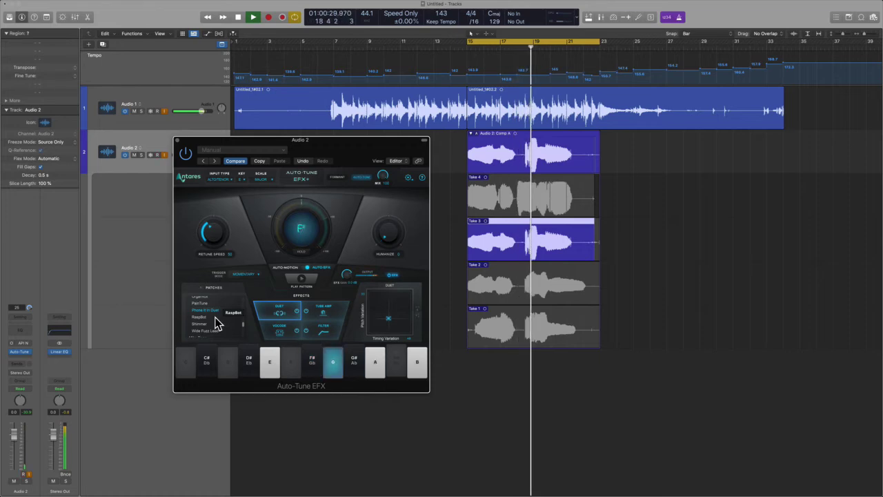
left_click(215, 319)
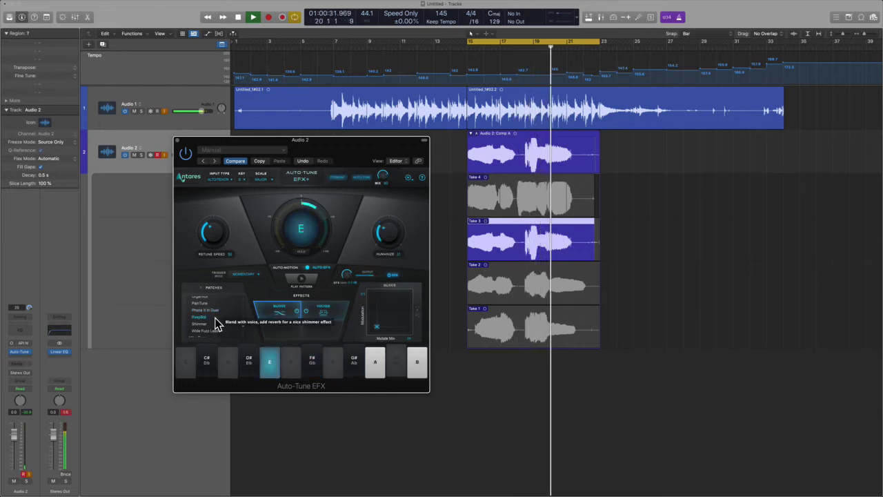
left_click(244, 324)
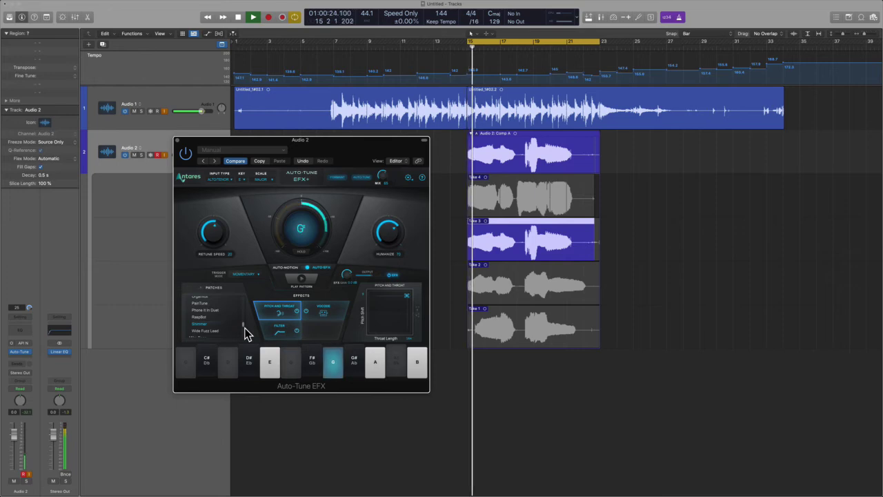
left_click(233, 330)
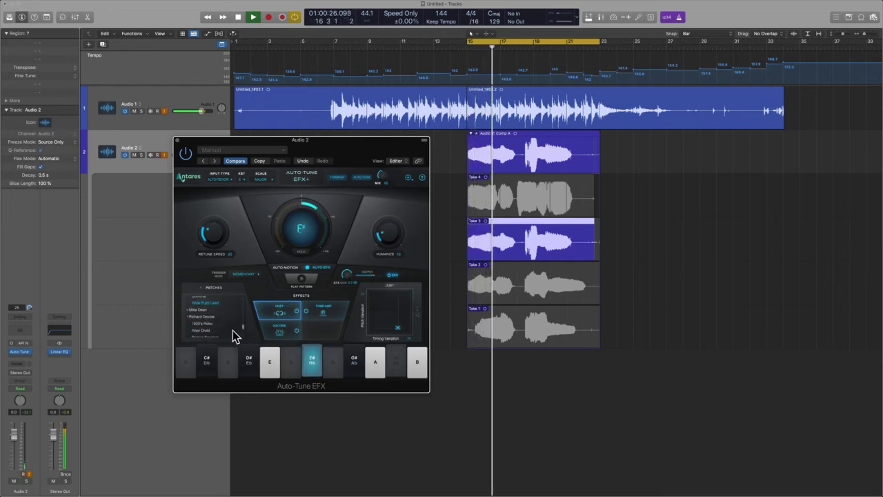
- Open the Mike Dean patch folder and audition BG Doubler Filter and Bubbling Lead Vox, ending with Clean Doubler loaded
left_click(189, 309)
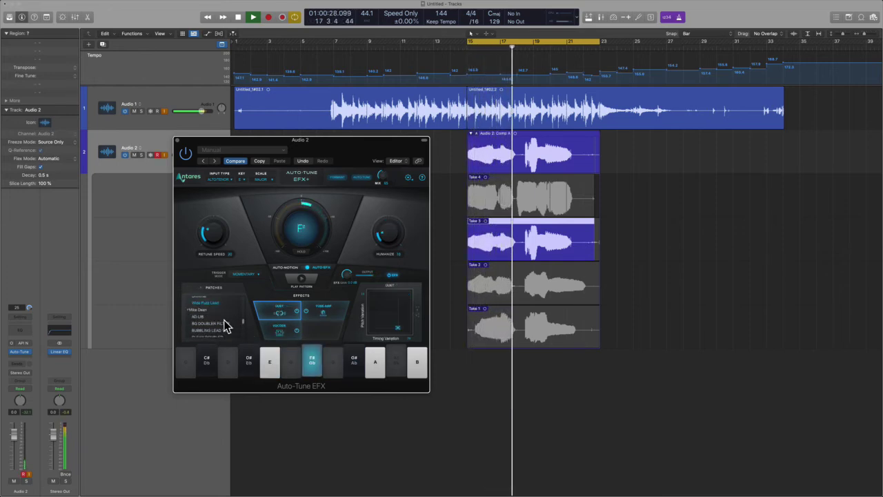
scroll(226, 326, "down", 3)
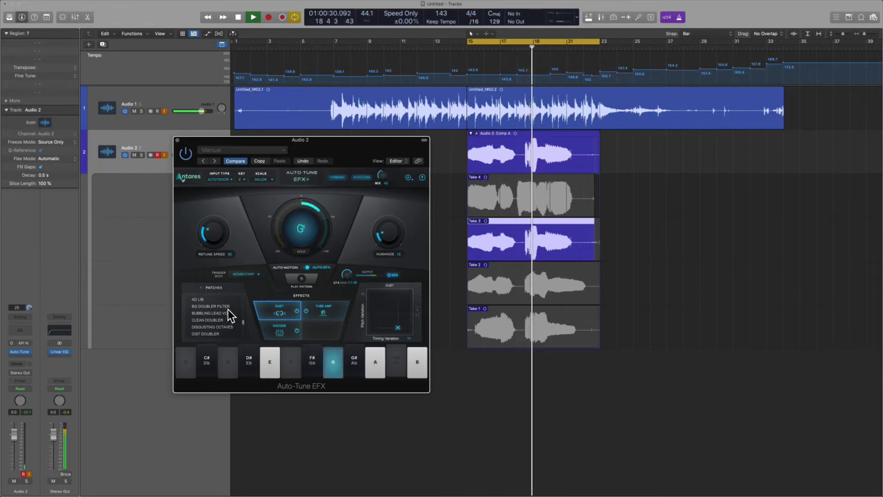
left_click(227, 308)
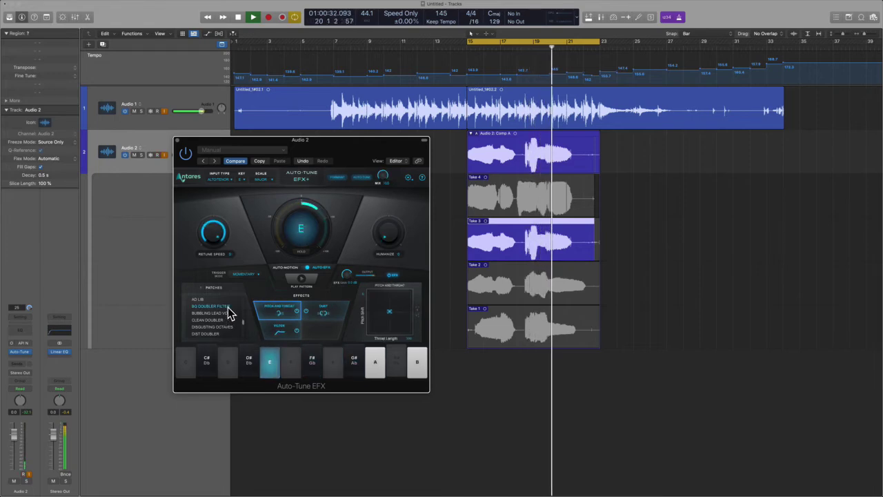
left_click(228, 313)
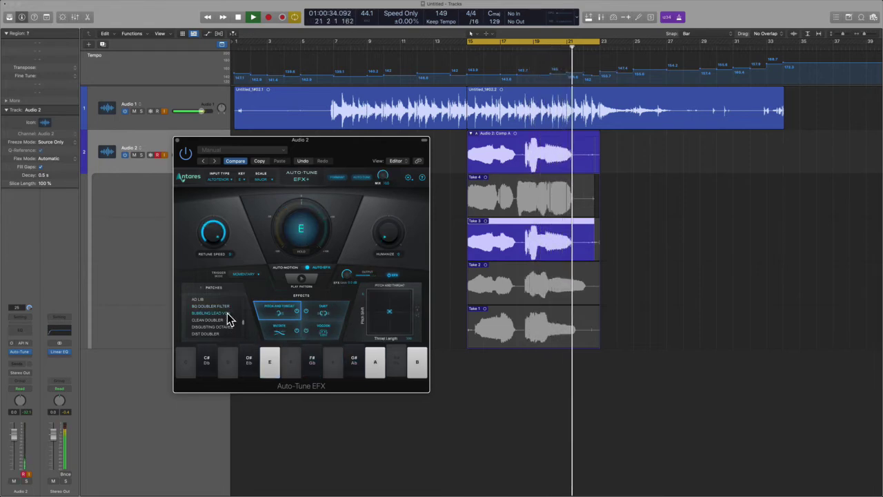
left_click(230, 320)
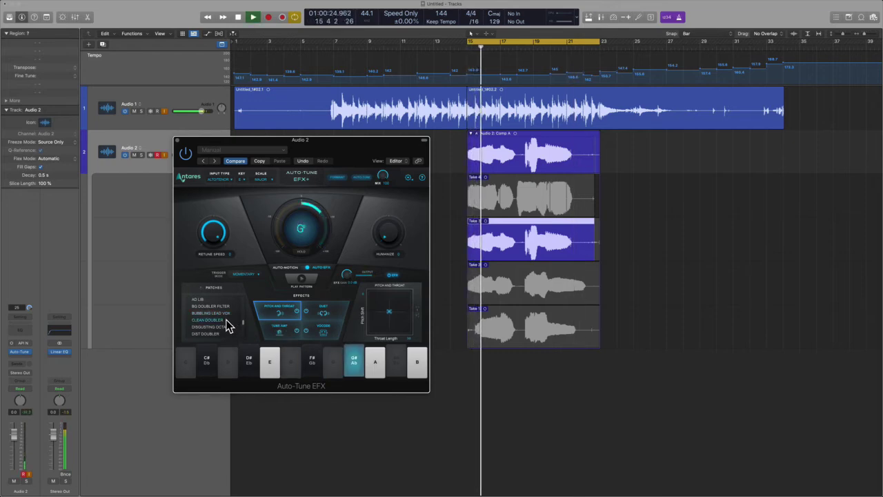
- Solo the vocal track to hear the Clean Doubler patch on its own, and close the Auto-Tune EFX+ plug-in window
scroll(228, 324, "down", 1)
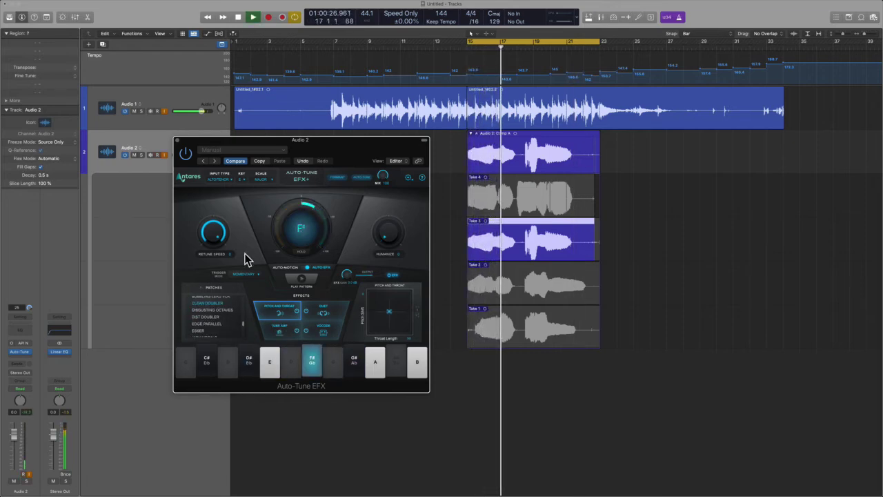
key("s")
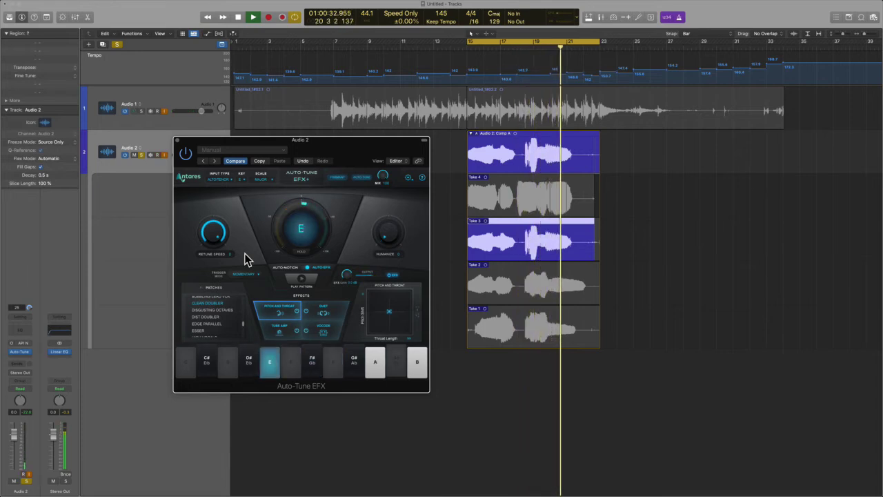
left_click(178, 141)
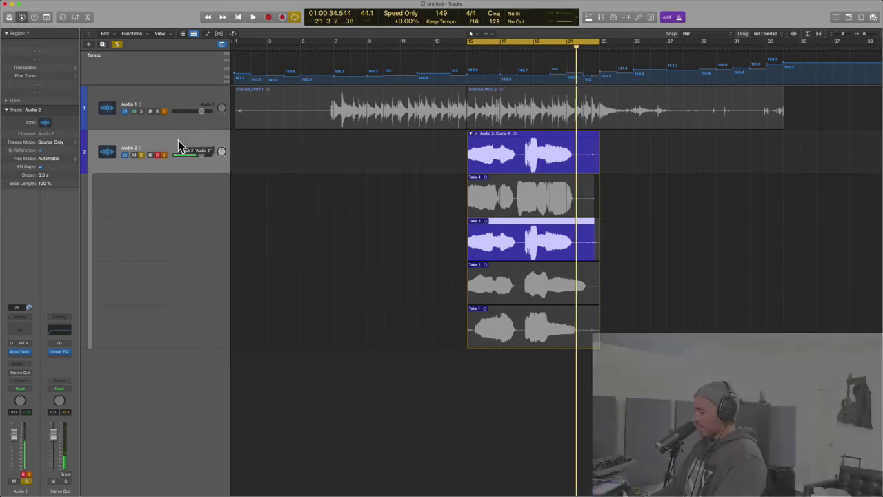
- Create a Drummer track with the Hip Hop genre and hide its editor
key("alt+super+n")
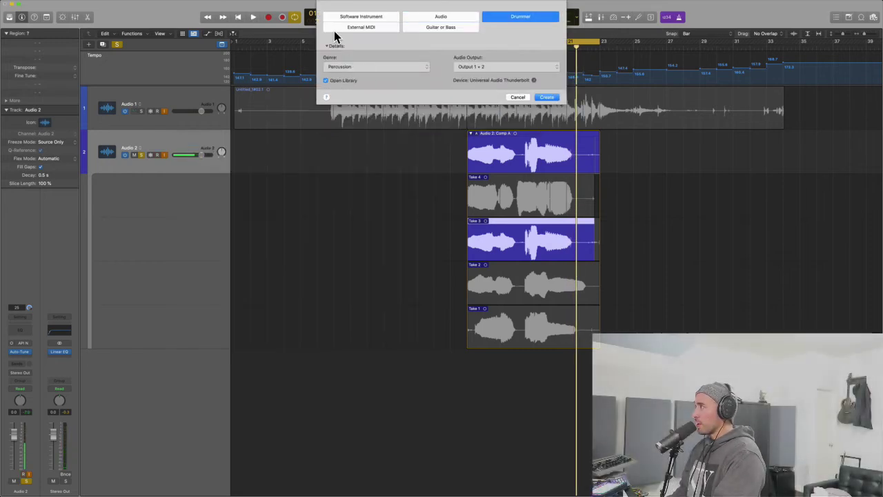
left_click(400, 67)
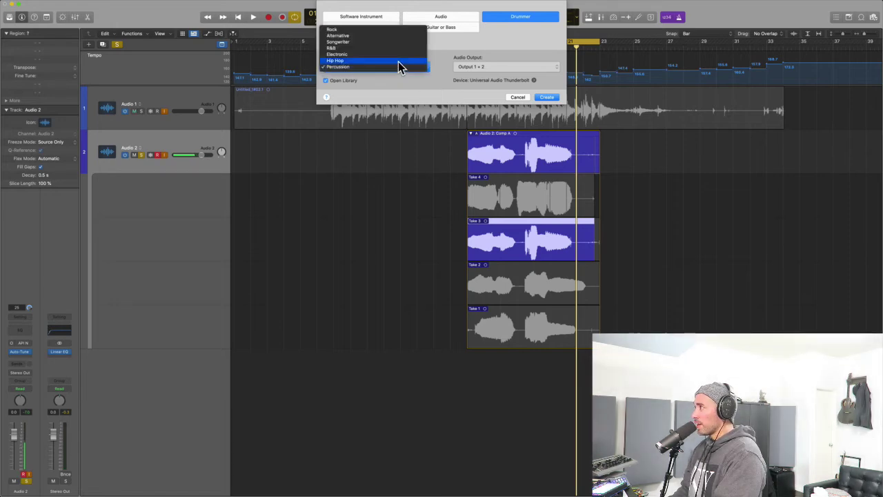
left_click(400, 61)
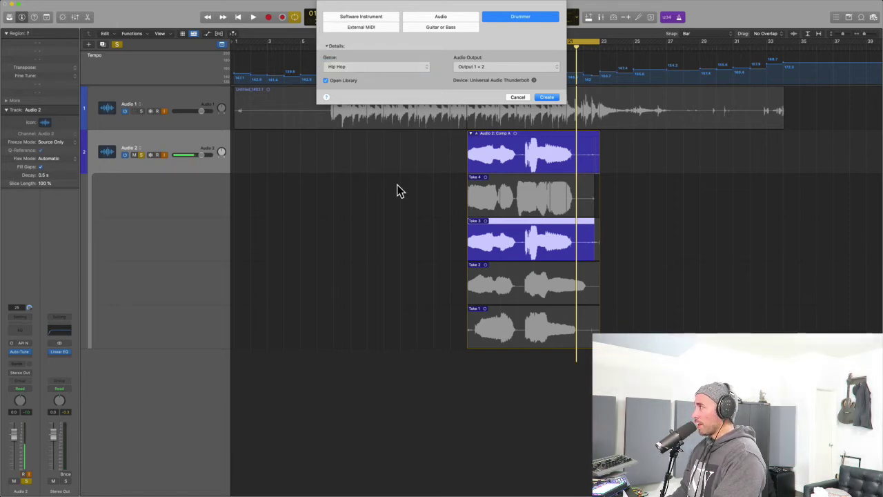
key("Return")
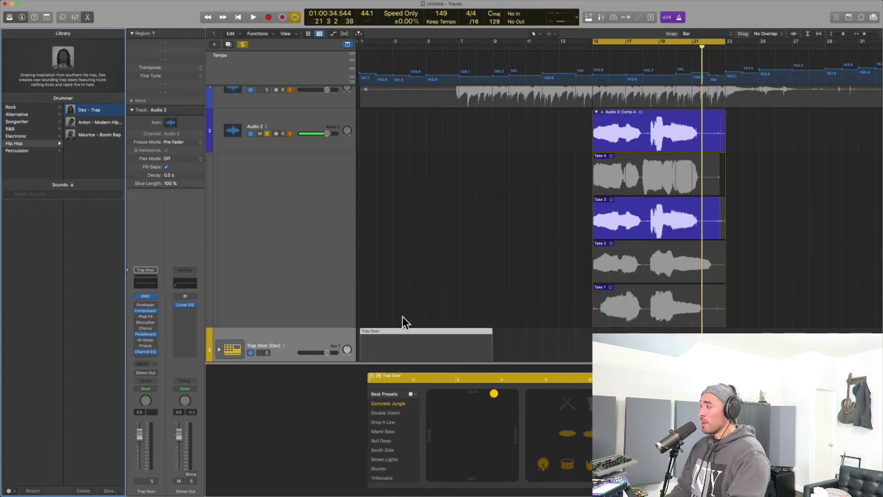
key("e")
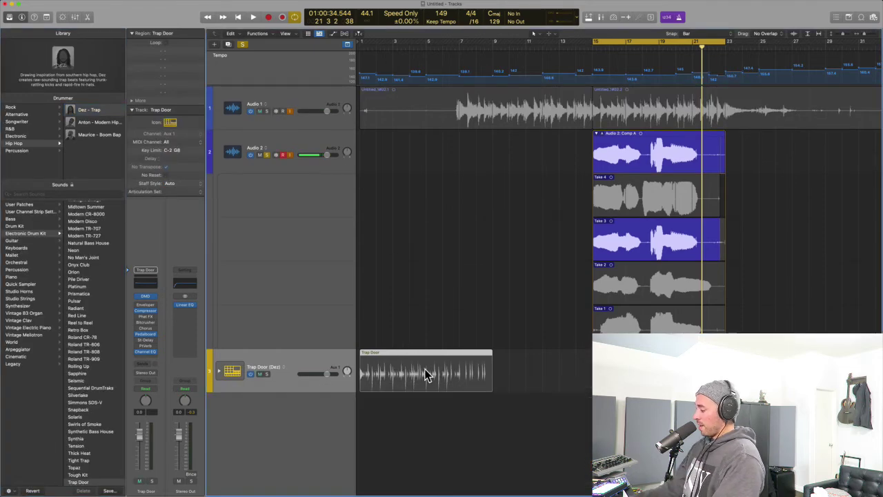
- Shift the Trap Door drummer region to the looped vocal section starting at bar 15, and play the loop with the drum track soloed
key("alt+Right")
key("alt+Right")
key("alt+Right")
key("alt+Right")
key("alt+Right")
key("alt+Right")
key("alt+Right")
key("alt+Right")
key("alt+Right")
key("alt+Right")
key("alt+Right")
key("alt+Right")
key("alt+Right")
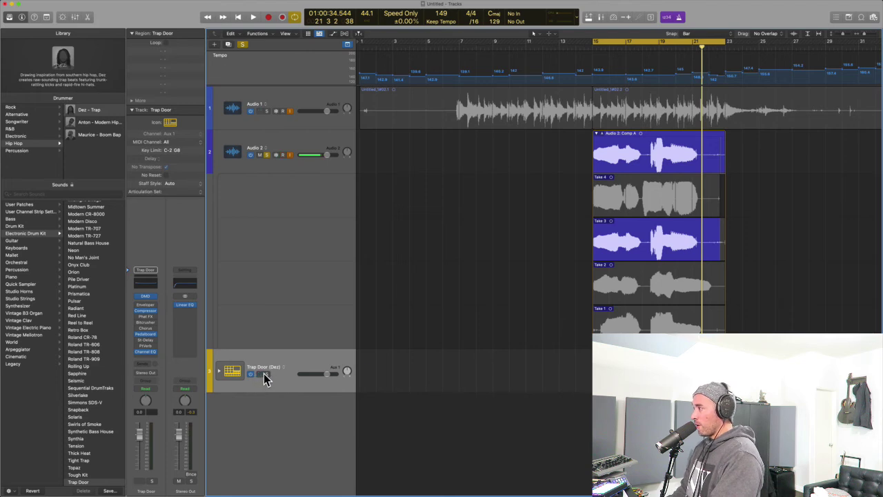
key("space")
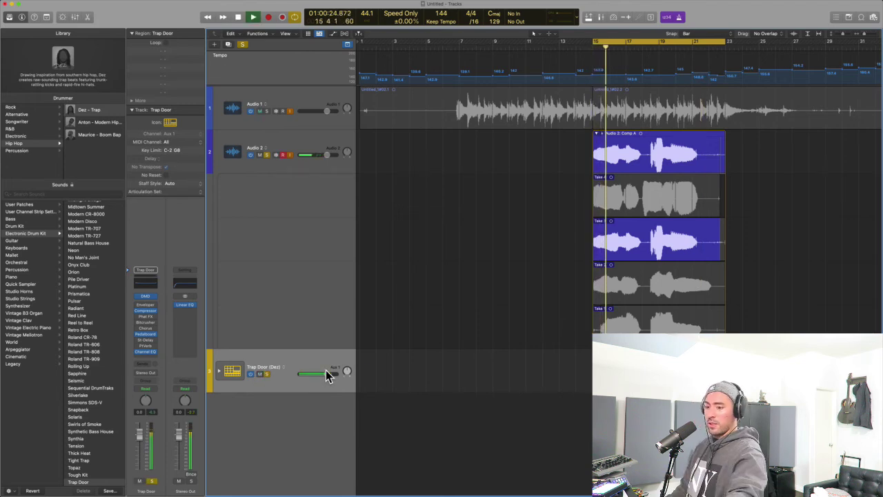